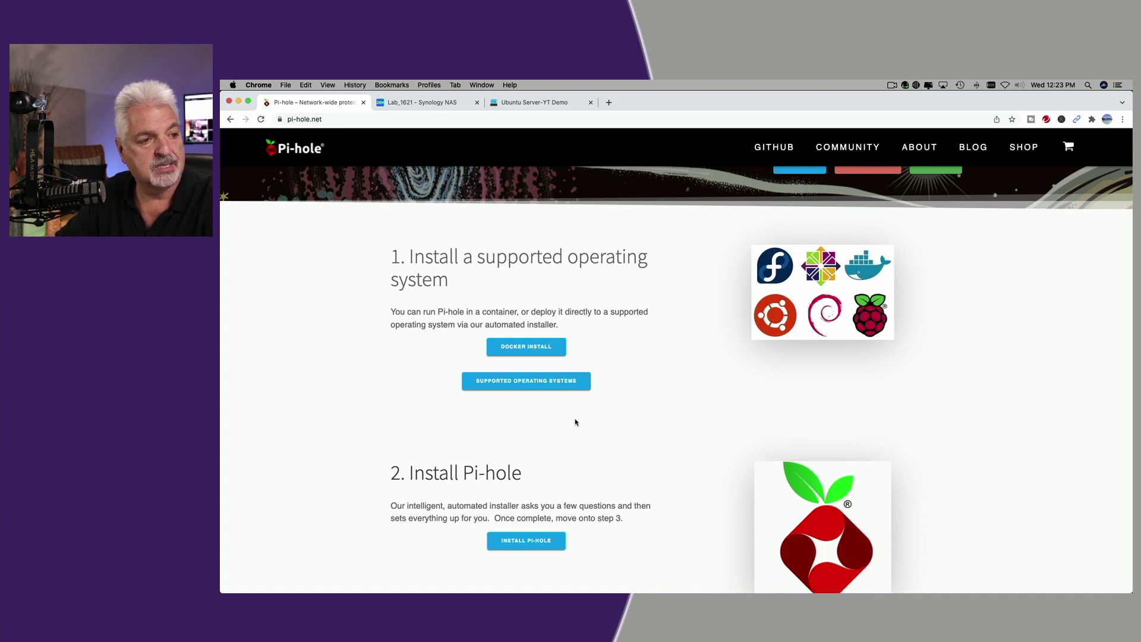
Check Ubuntu in the Supported Operating Systems table, then go back to the pi-hole.net tab
{"action": "left_click", "coordinate": [527, 385]}
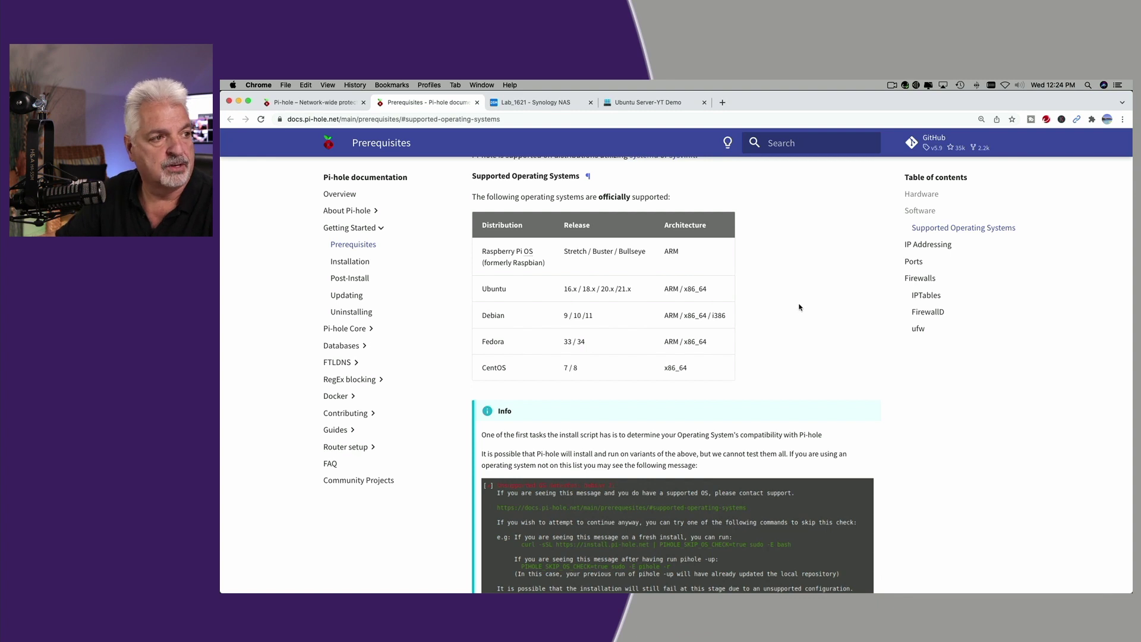
{"action": "left_click", "coordinate": [319, 104]}
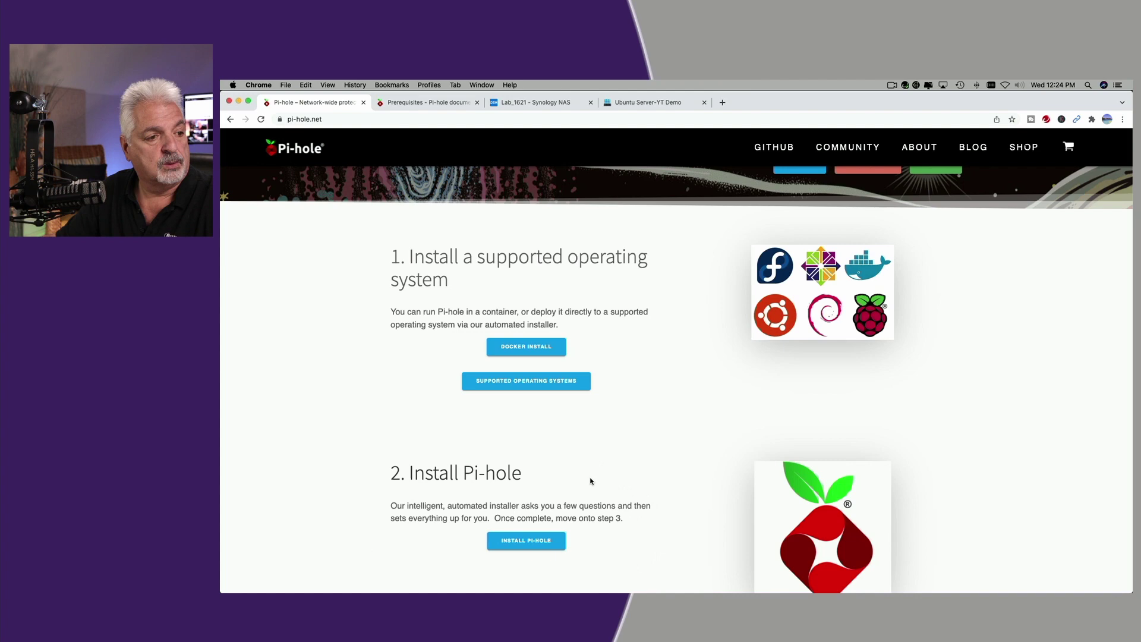
{"action": "left_click", "coordinate": [526, 542]}
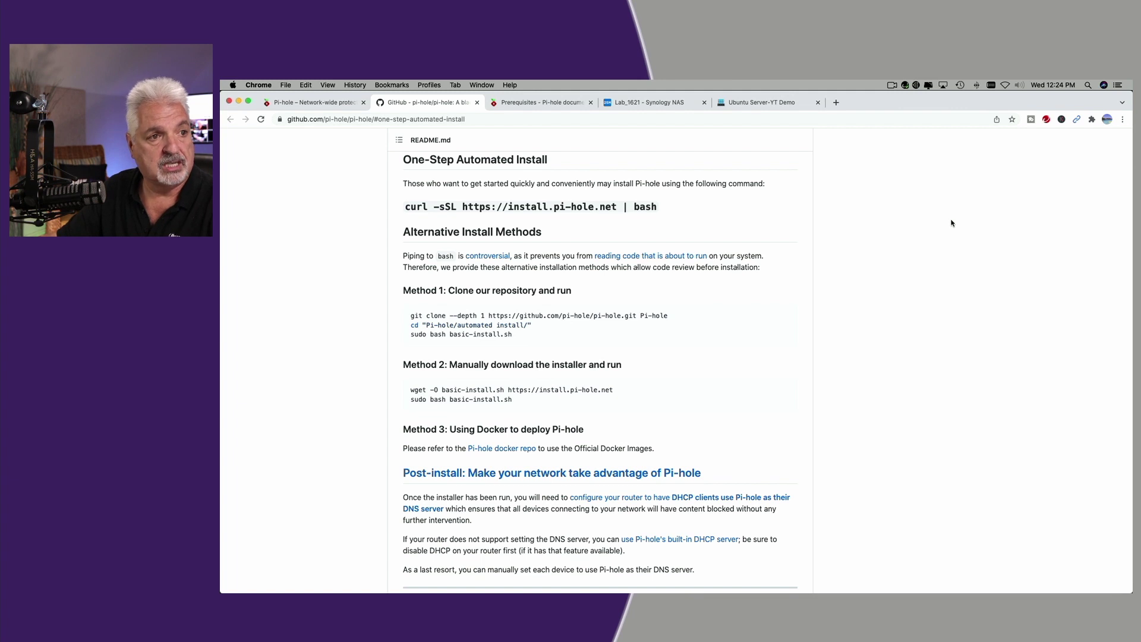
Check the VM list on the Lab_1621 NAS, then switch to the Ubuntu Server-YT Demo console
{"action": "left_click", "coordinate": [640, 103]}
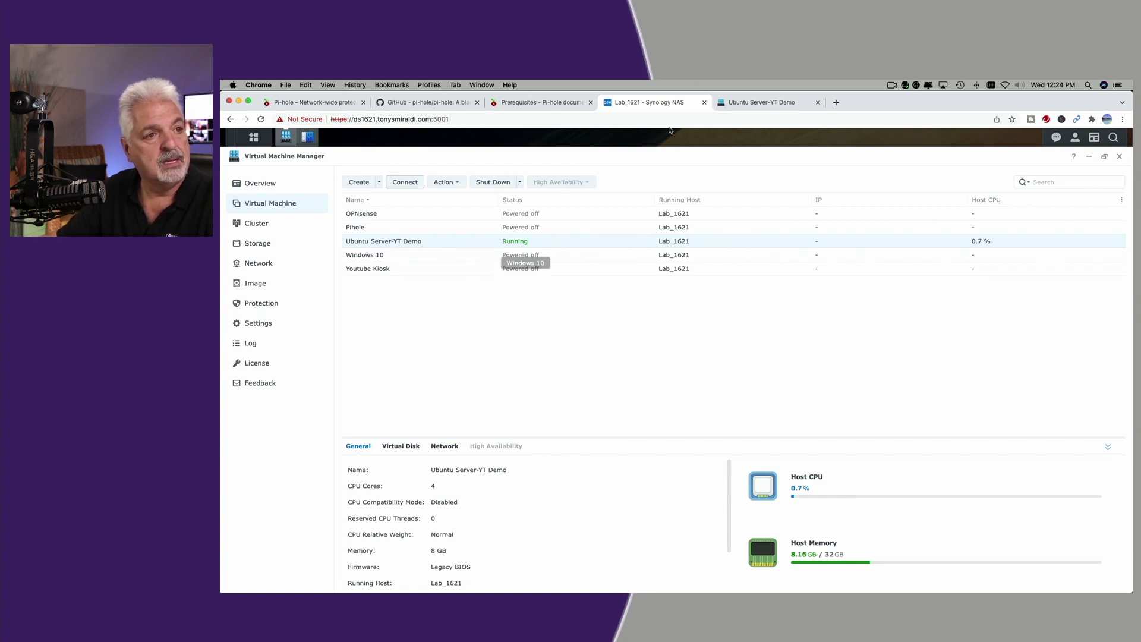
{"action": "left_click", "coordinate": [745, 104]}
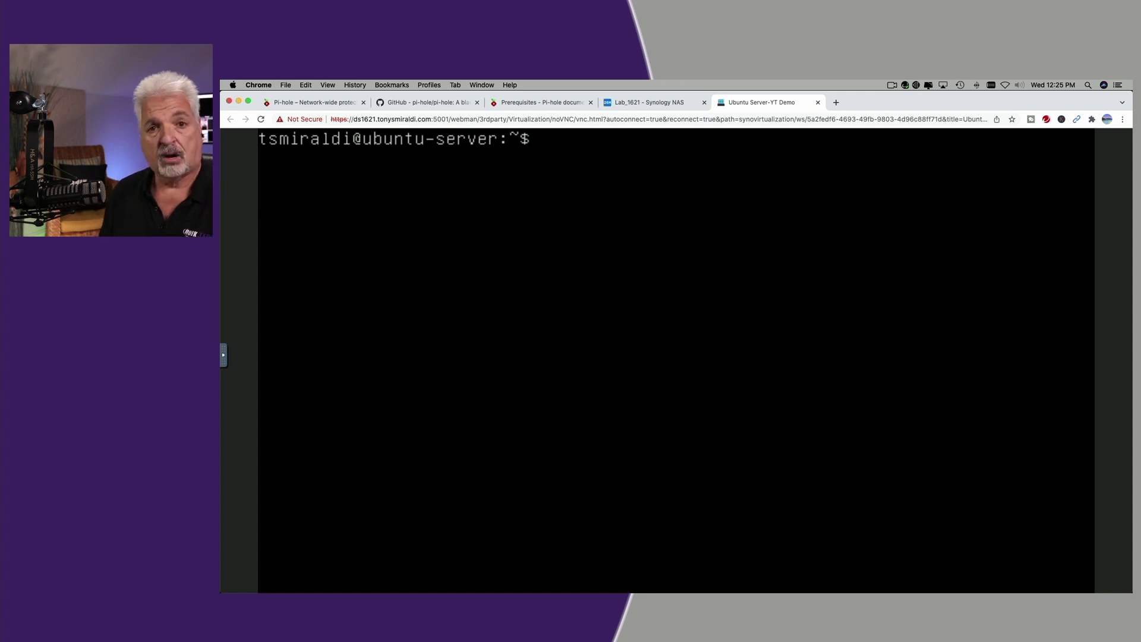
Run 'sudo apt install curl' with the sudo password; curl 7.68.0 is already the newest
{"action": "type", "text": "sudo a"}
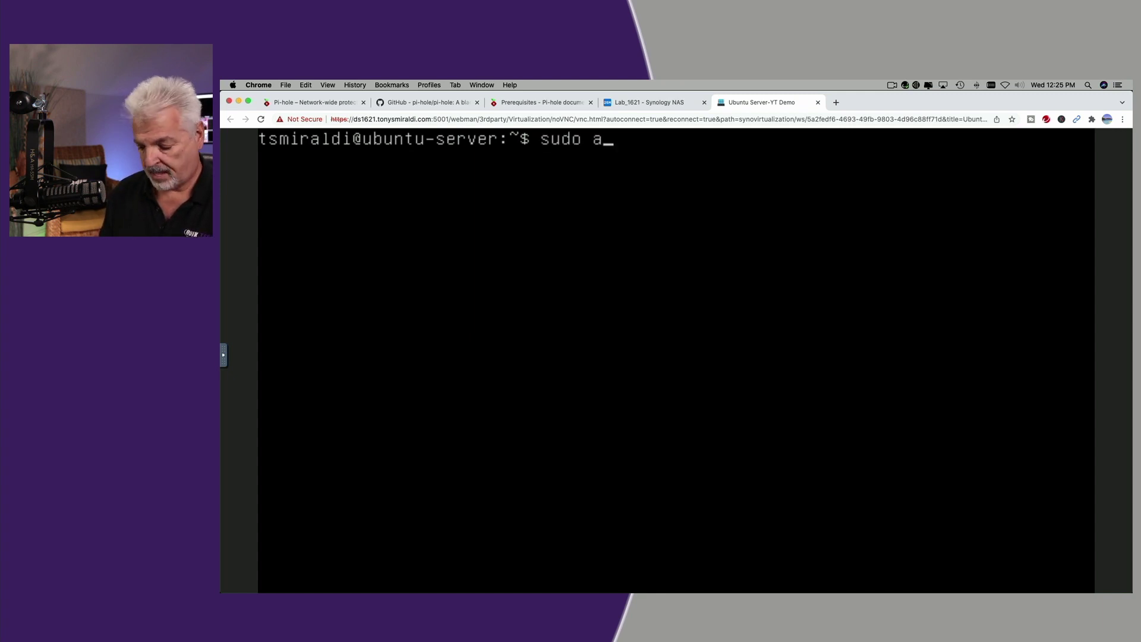
{"action": "type", "text": "pt insta"}
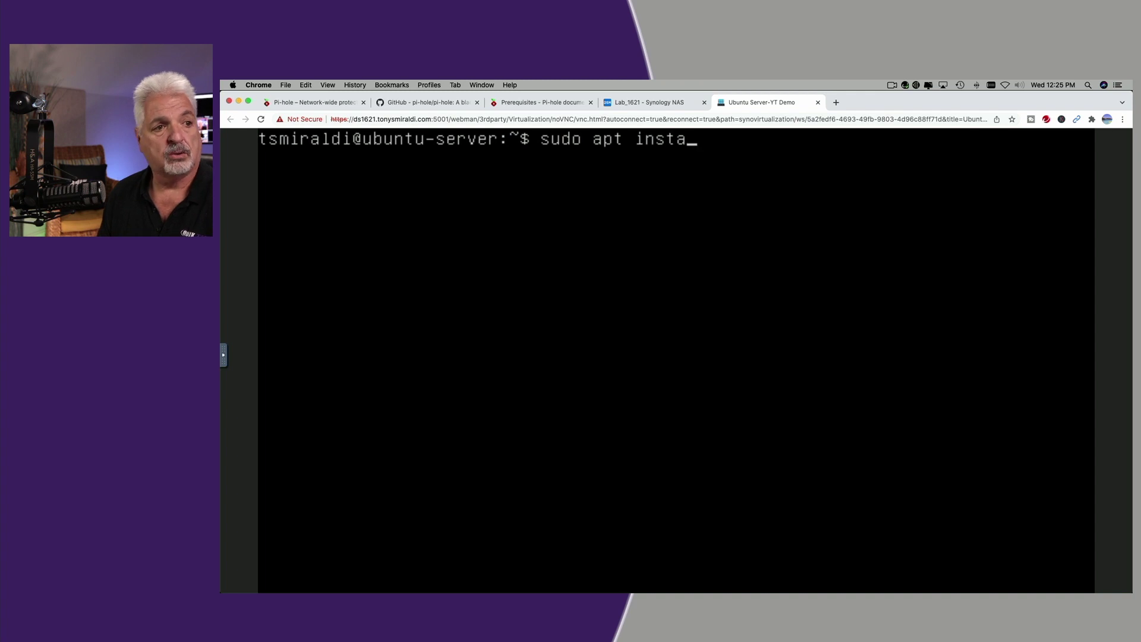
{"action": "type", "text": "ll curl"}
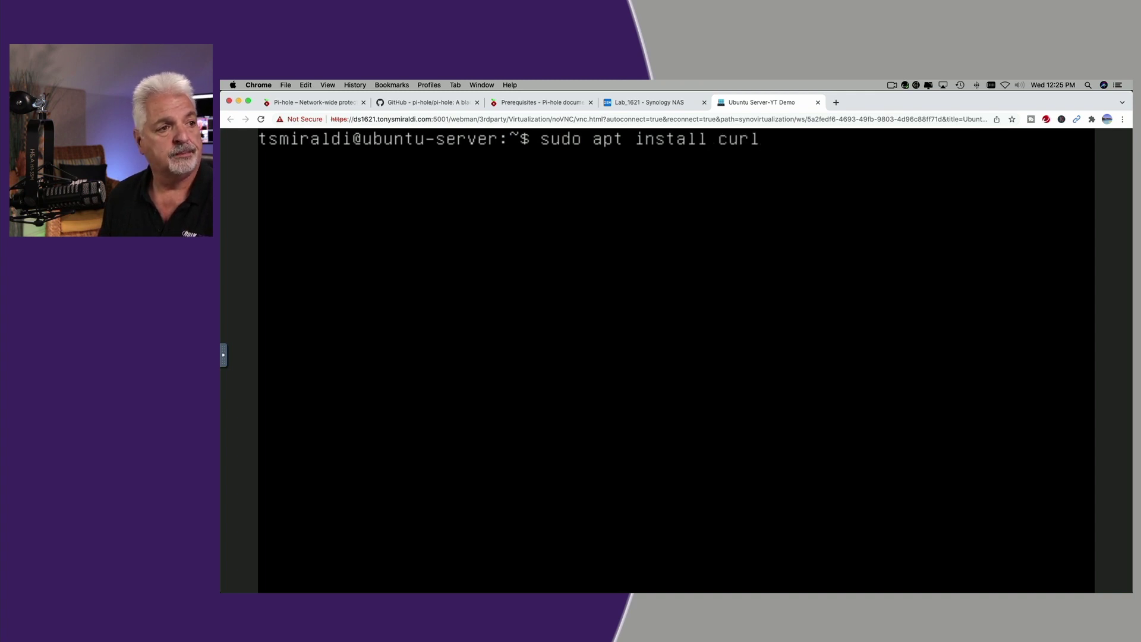
{"action": "key", "text": "Return"}
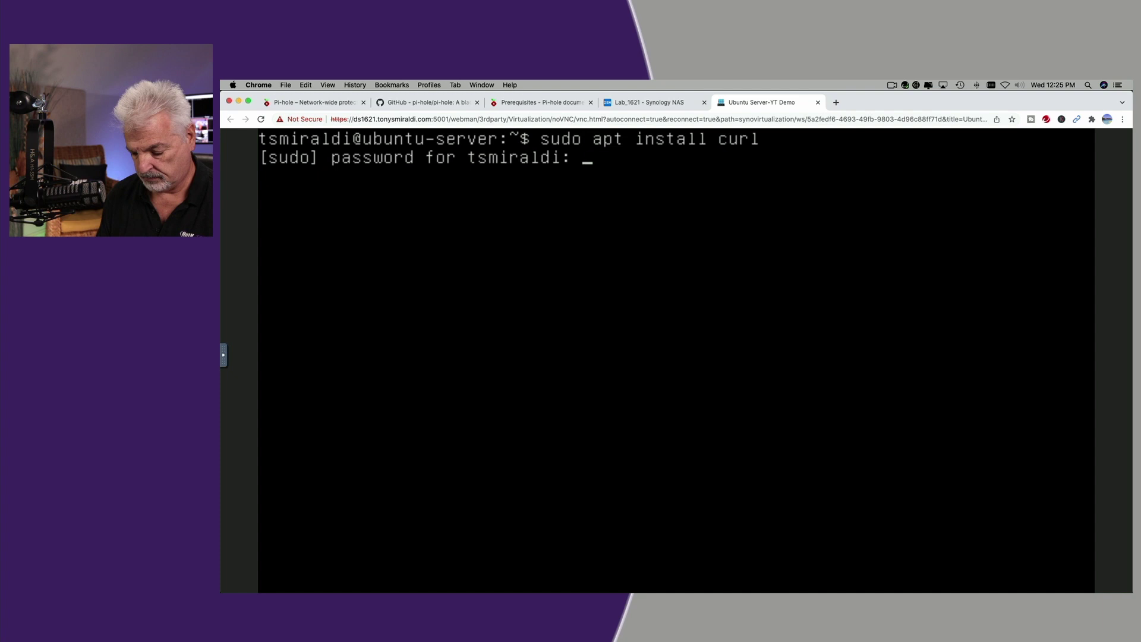
{"action": "key", "text": "Return"}
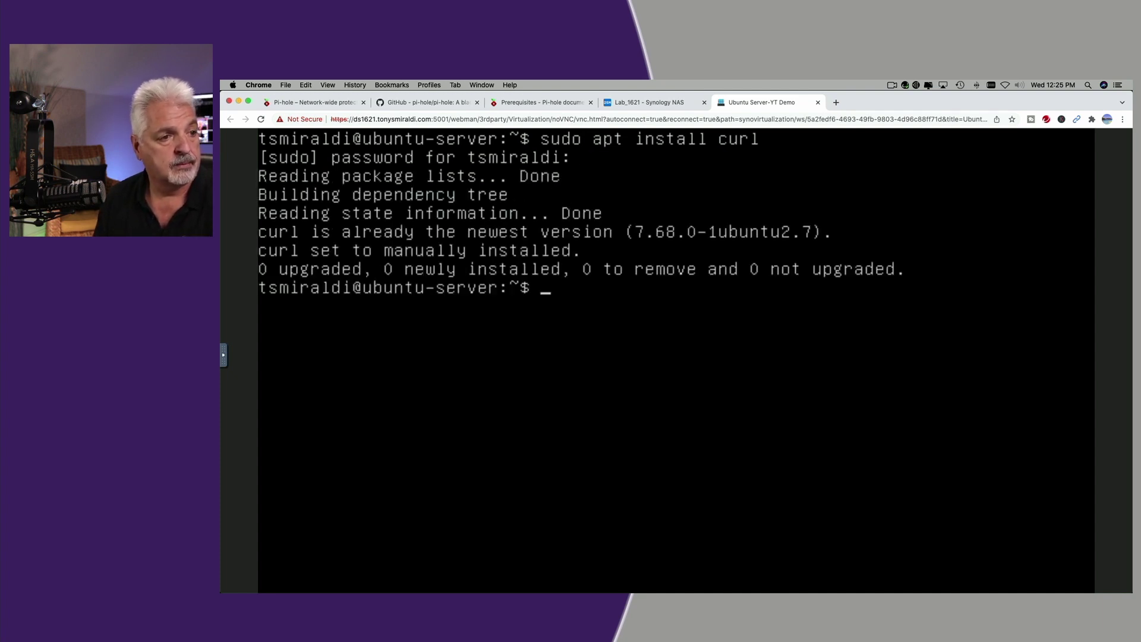
{"action": "left_click", "coordinate": [408, 104]}
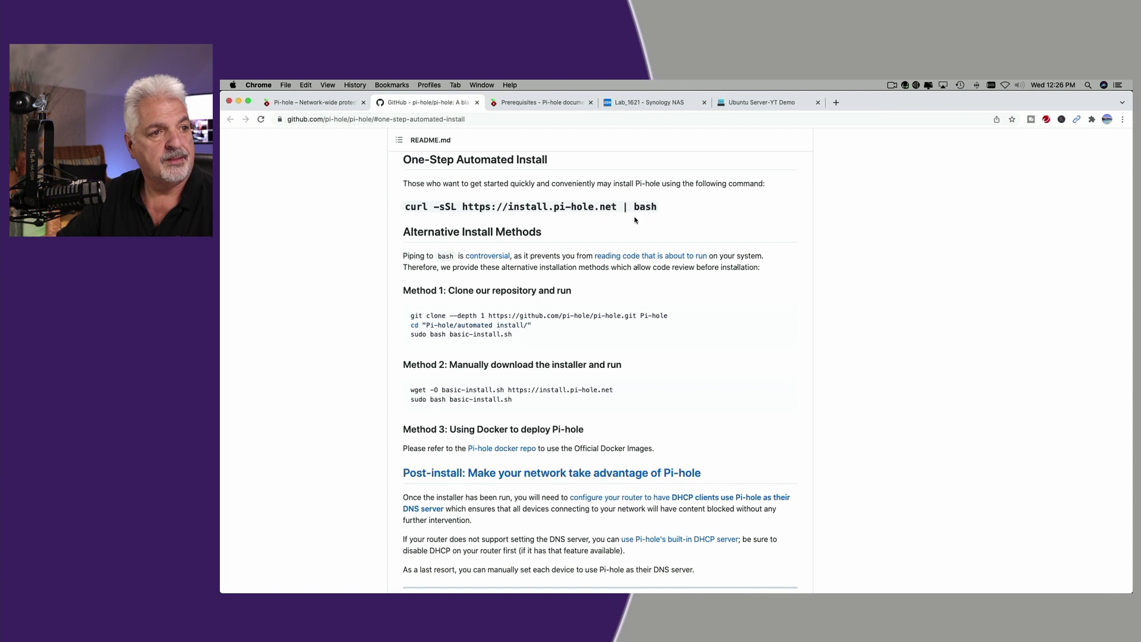
{"action": "left_click", "coordinate": [765, 103]}
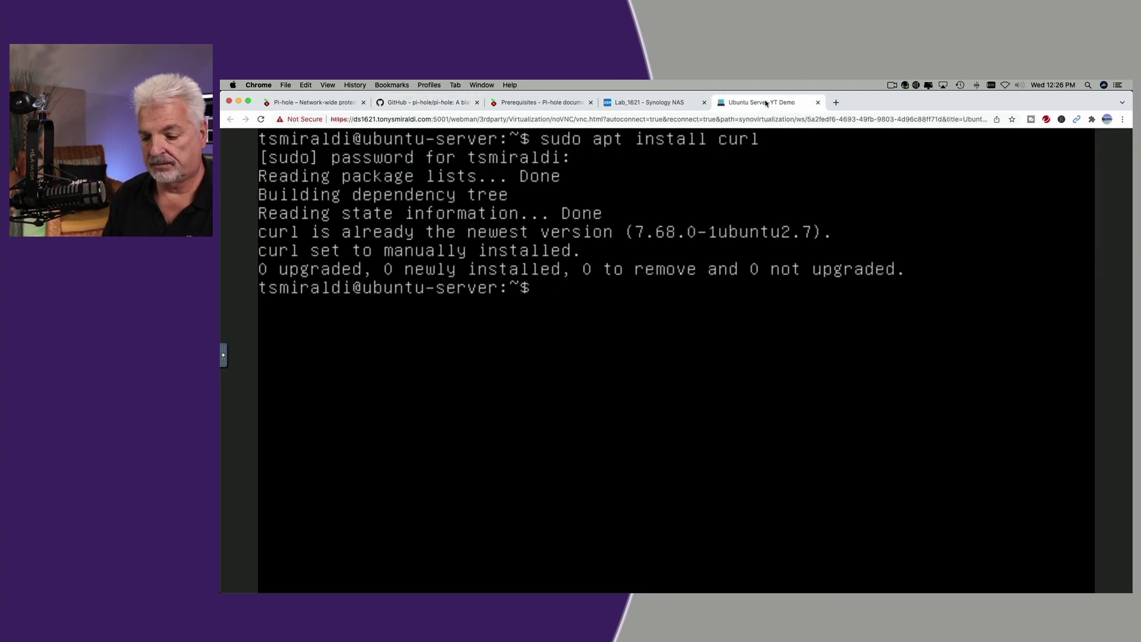
{"action": "type", "text": "sud"}
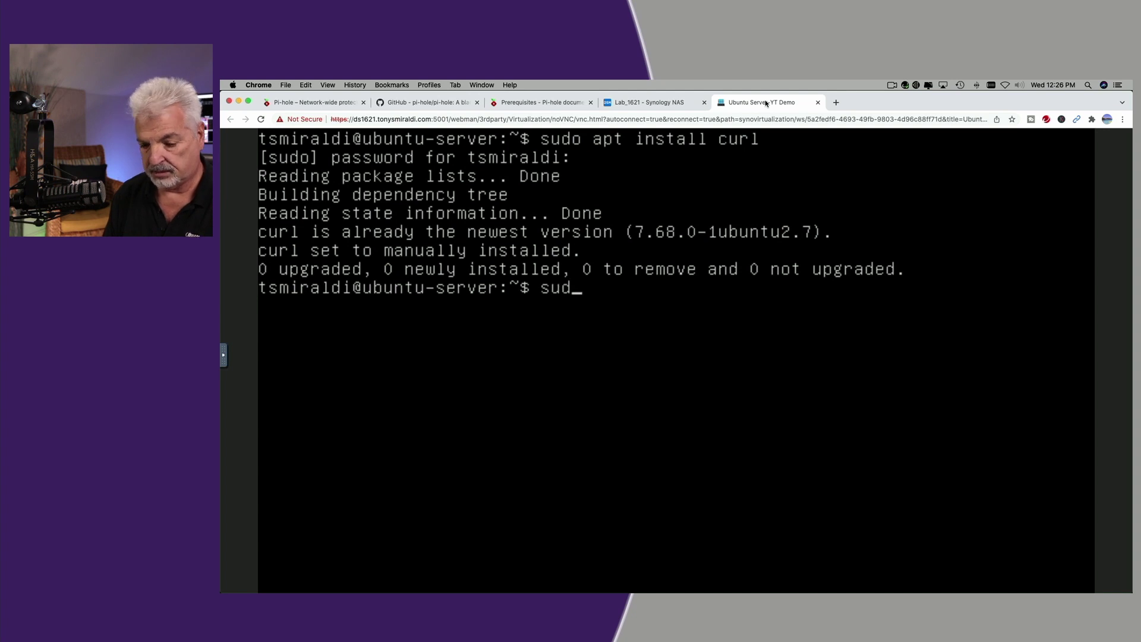
{"action": "type", "text": "o "}
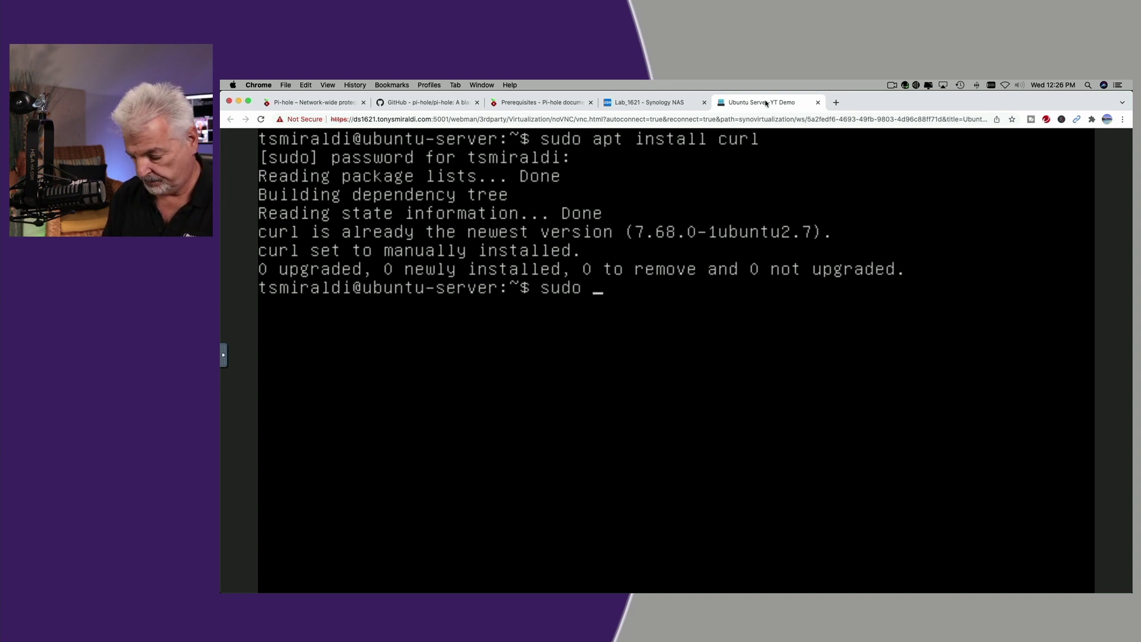
{"action": "type", "text": "-sSL"}
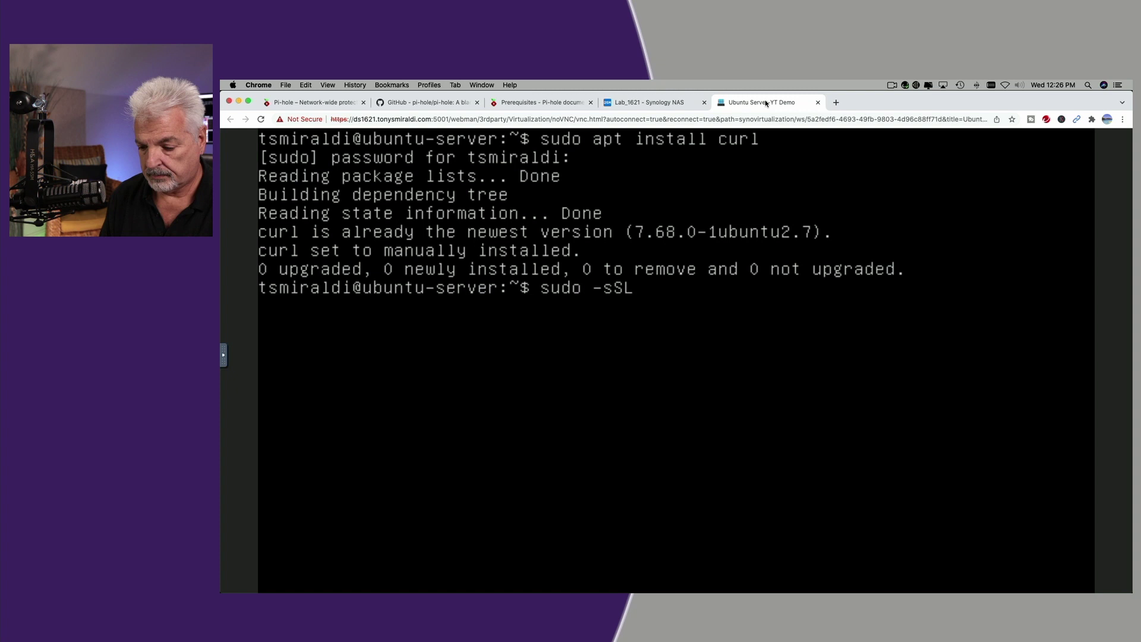
{"action": "type", "text": " https"}
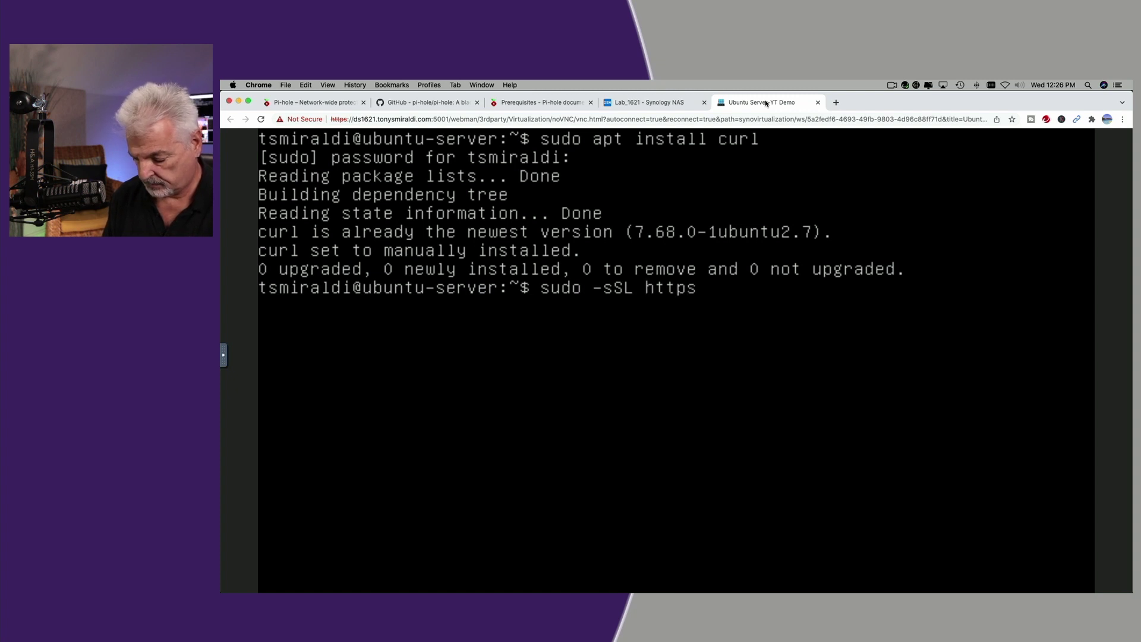
{"action": "type", "text": "://ins"}
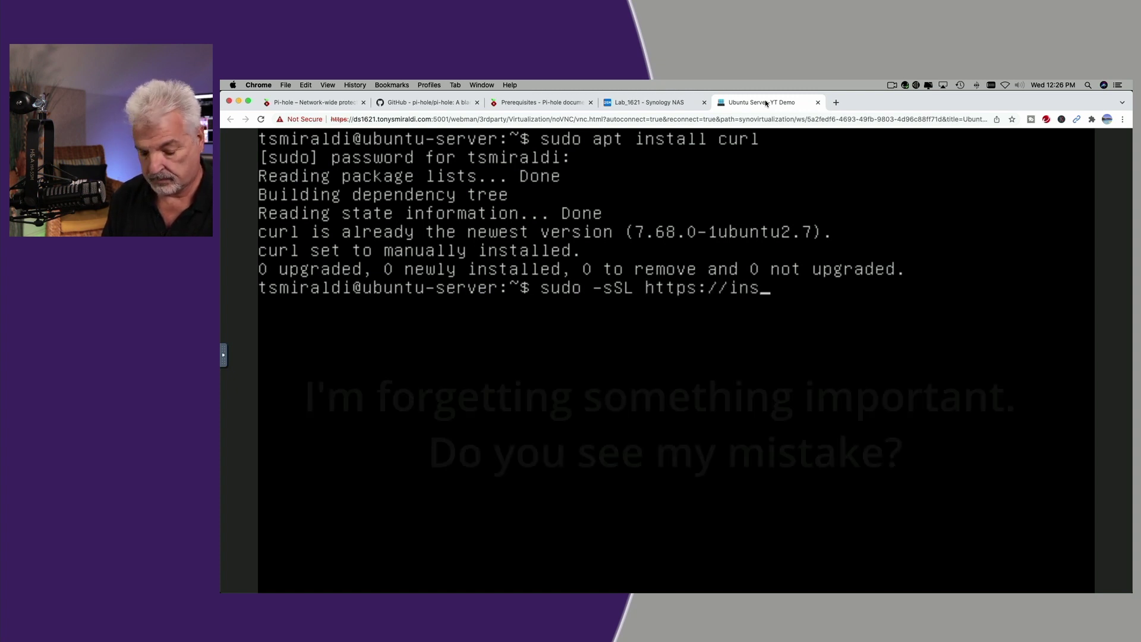
{"action": "type", "text": "al"}
{"action": "key", "text": "BackSpace"}
{"action": "key", "text": "BackSpace"}
{"action": "type", "text": "ta"}
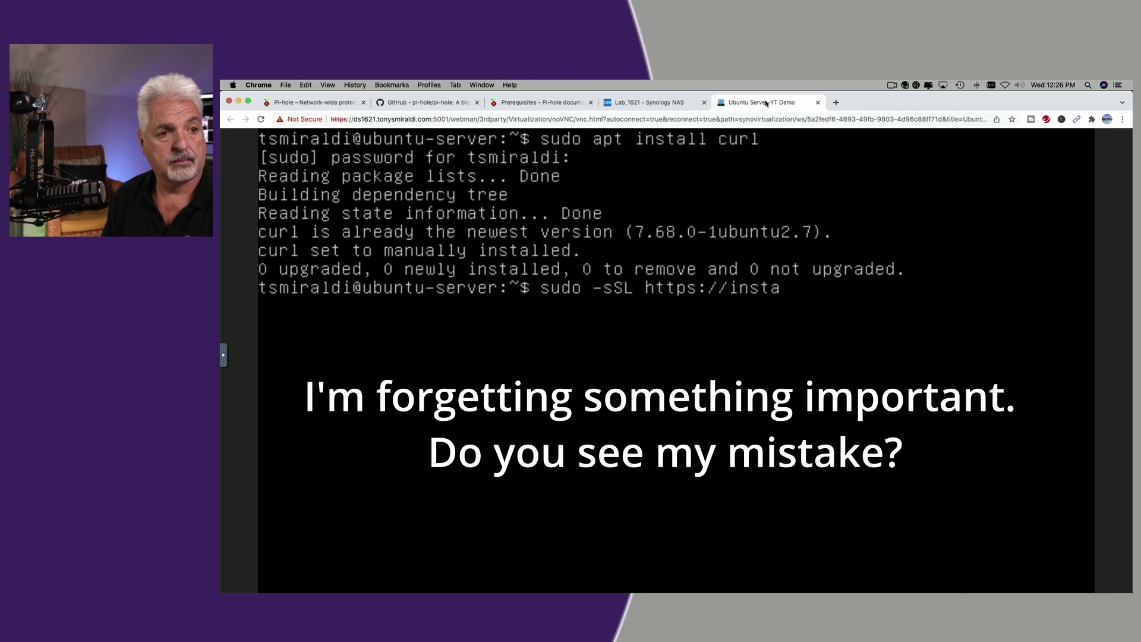
{"action": "type", "text": "ll.pi"}
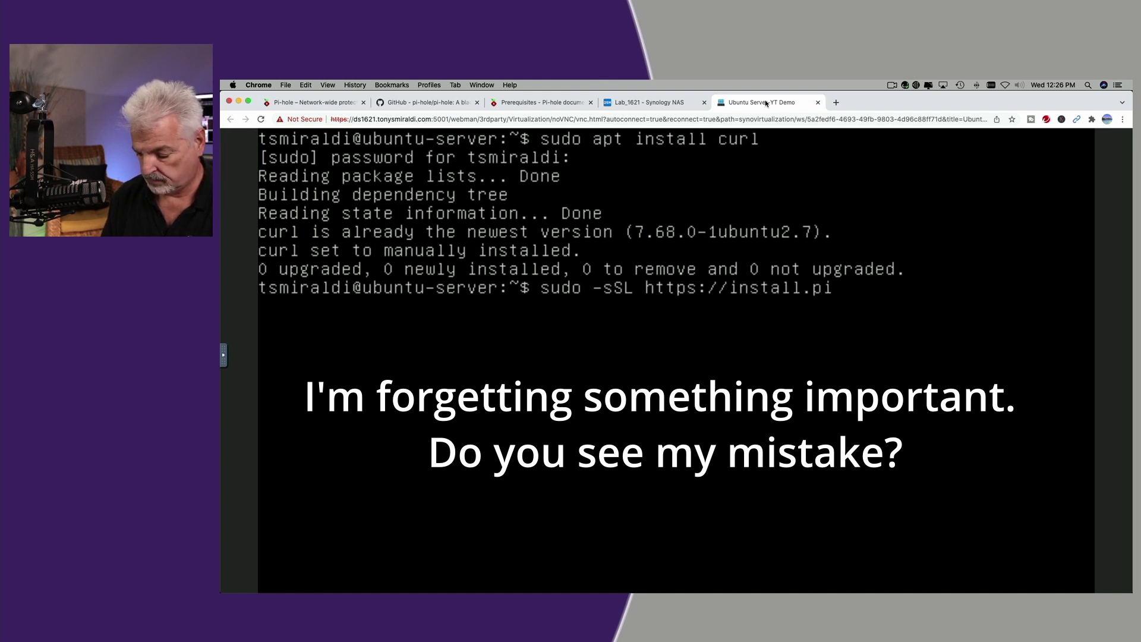
{"action": "type", "text": "-hole."}
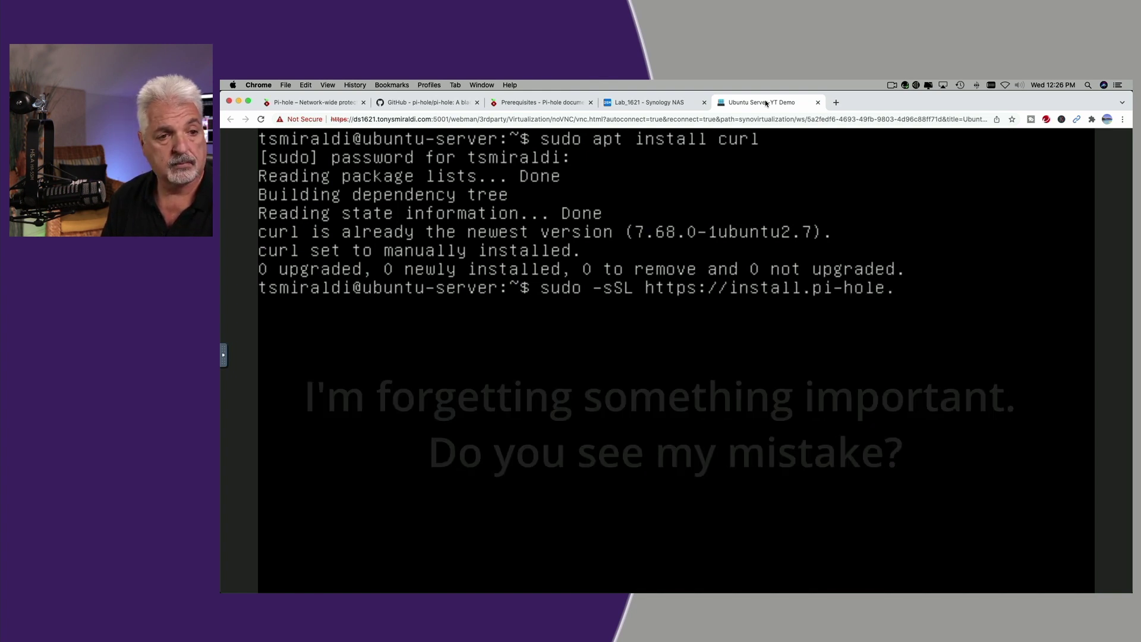
{"action": "type", "text": "net |"}
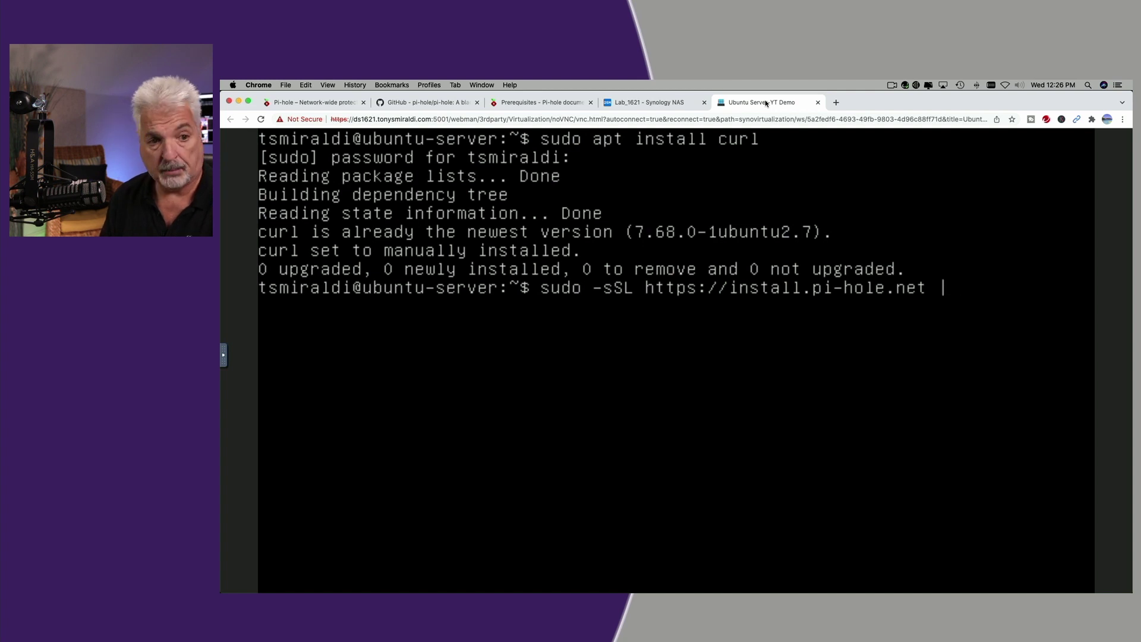
{"action": "type", "text": " bash"}
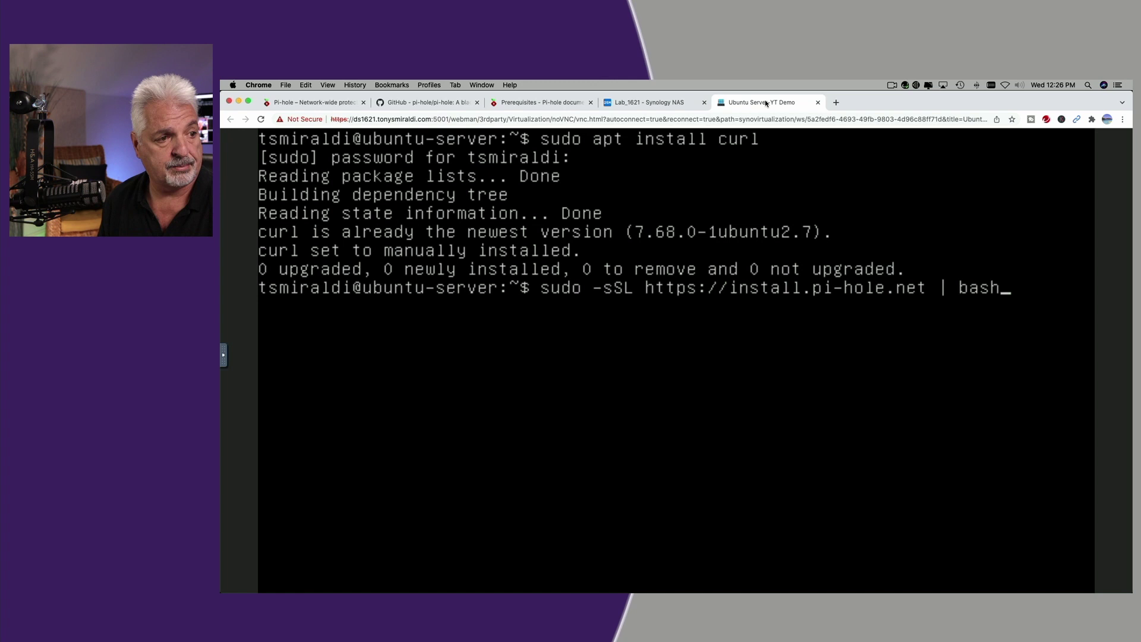
{"action": "key", "text": "Return"}
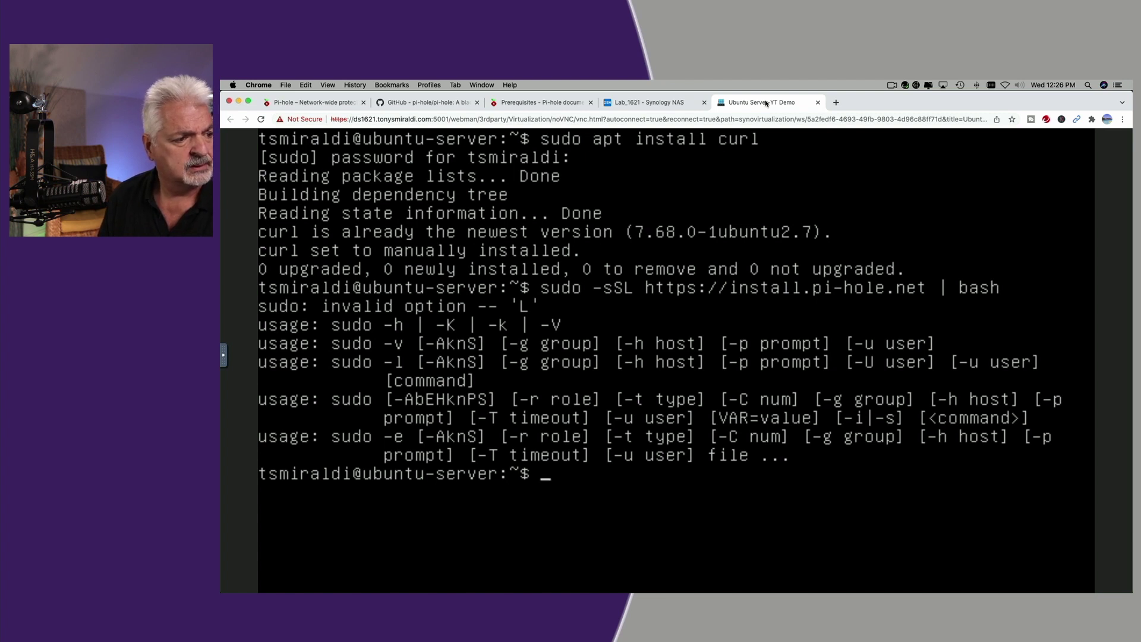
{"action": "type", "text": "sudo "}
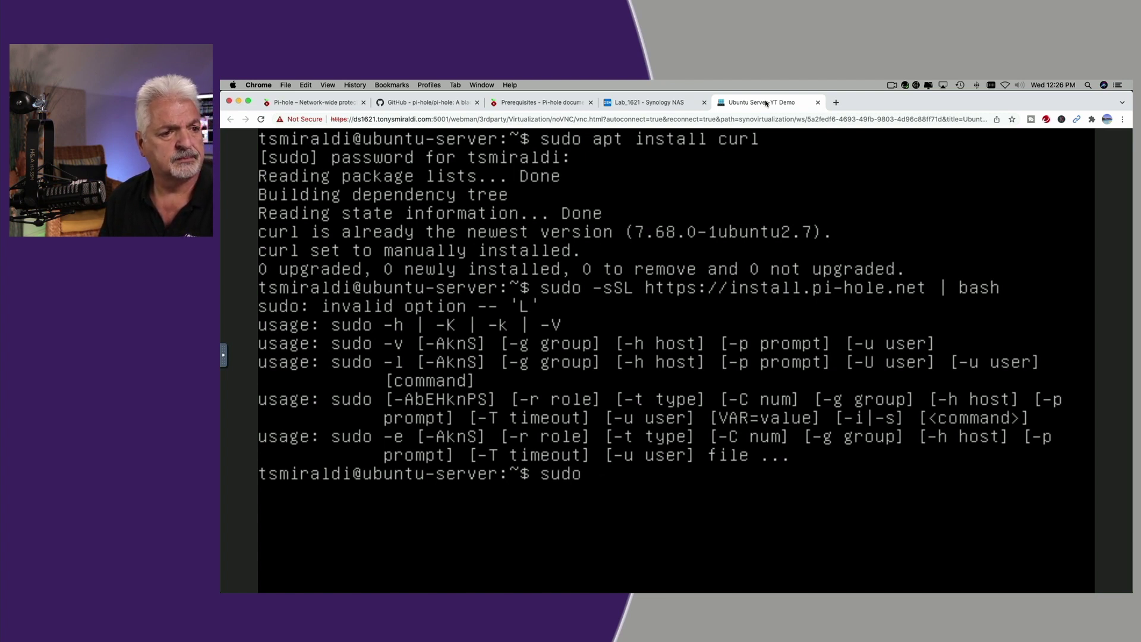
{"action": "type", "text": "h"}
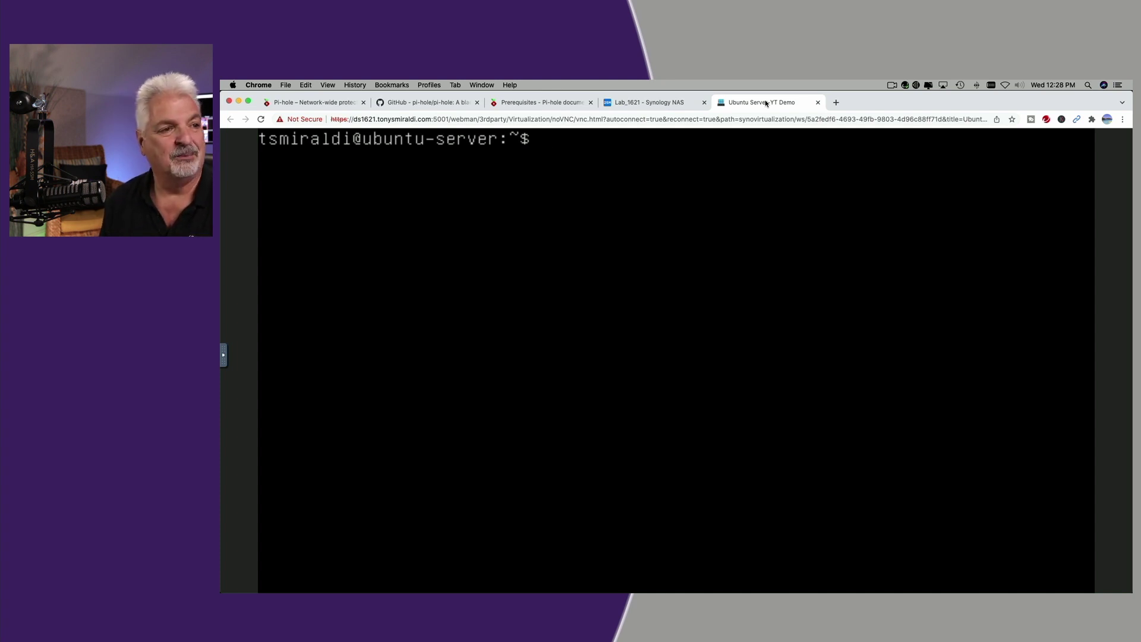
{"action": "type", "text": "sudo curl "}
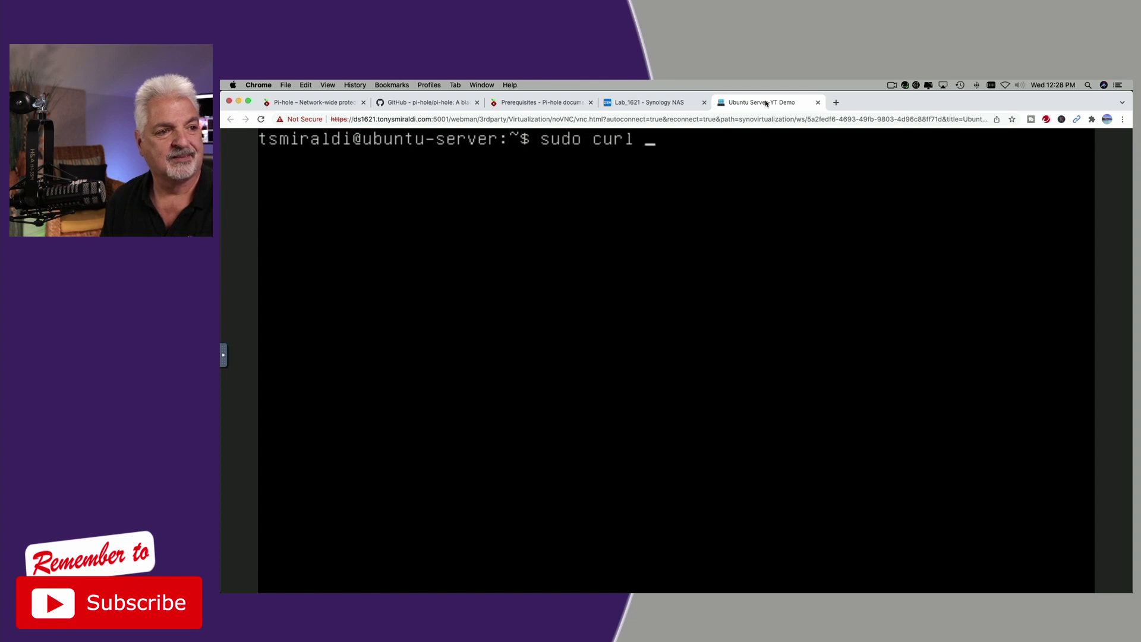
{"action": "type", "text": "-sS"}
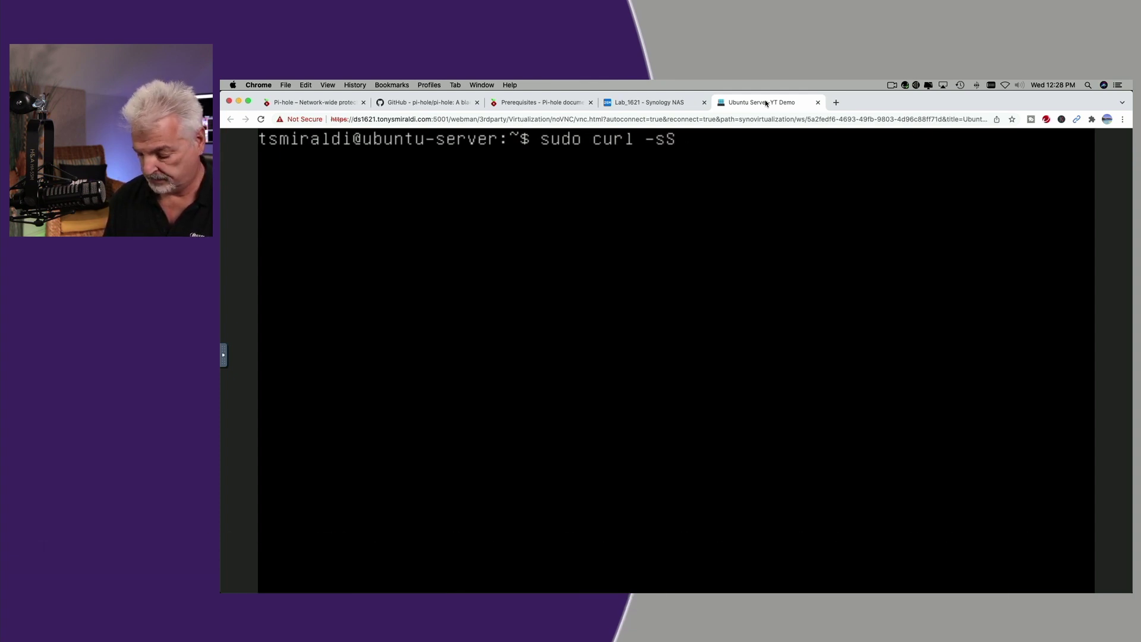
{"action": "type", "text": "L htt"}
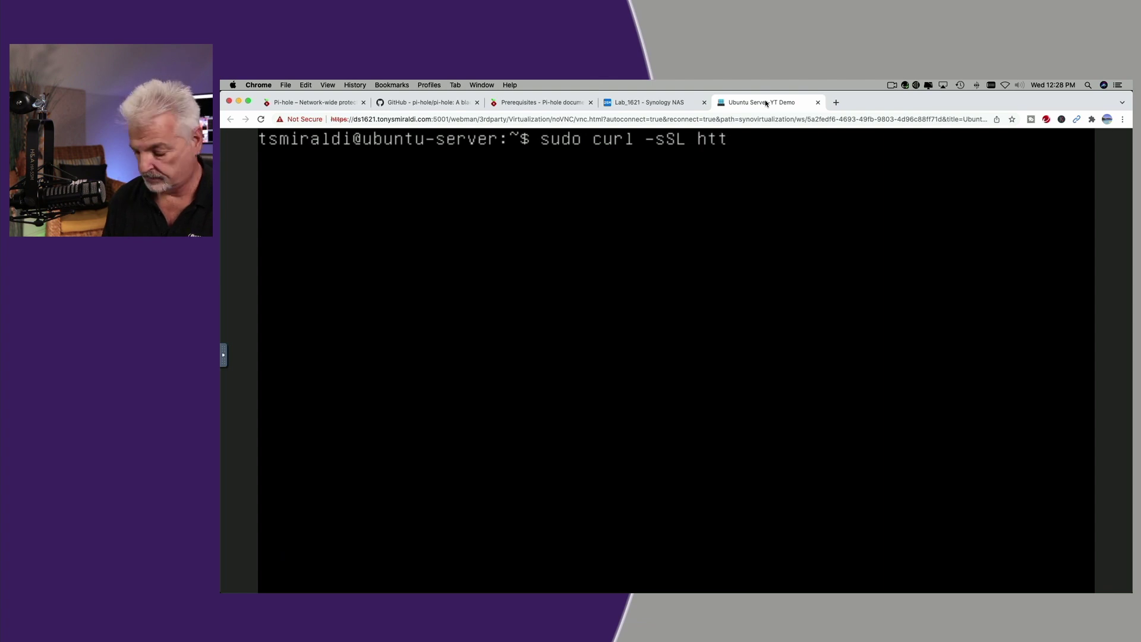
{"action": "type", "text": "ps:/"}
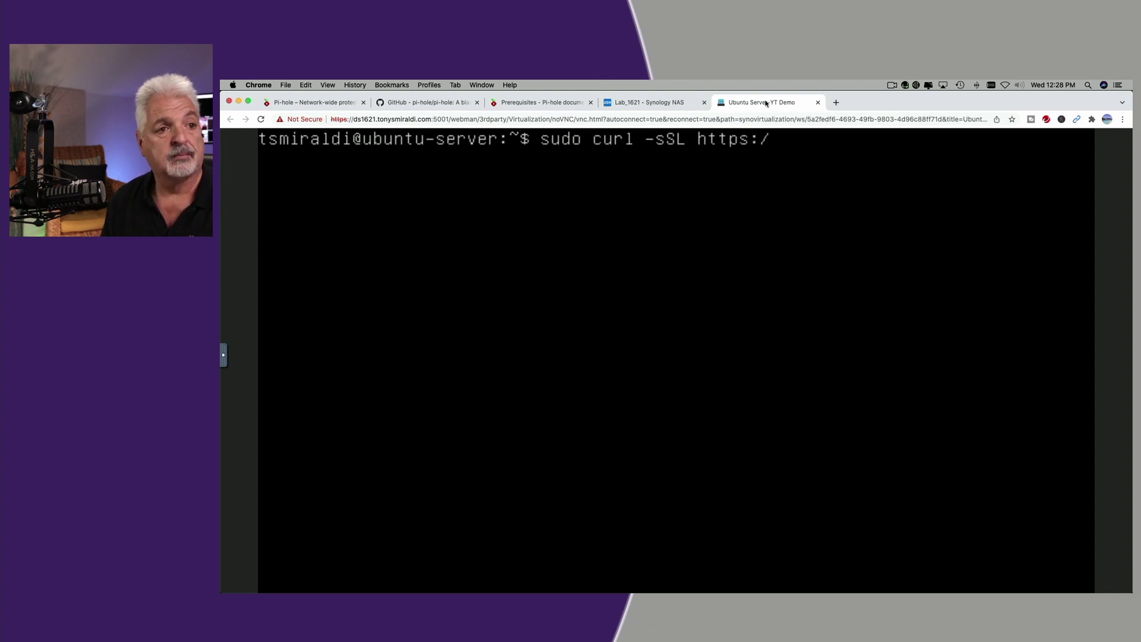
{"action": "type", "text": "/install"}
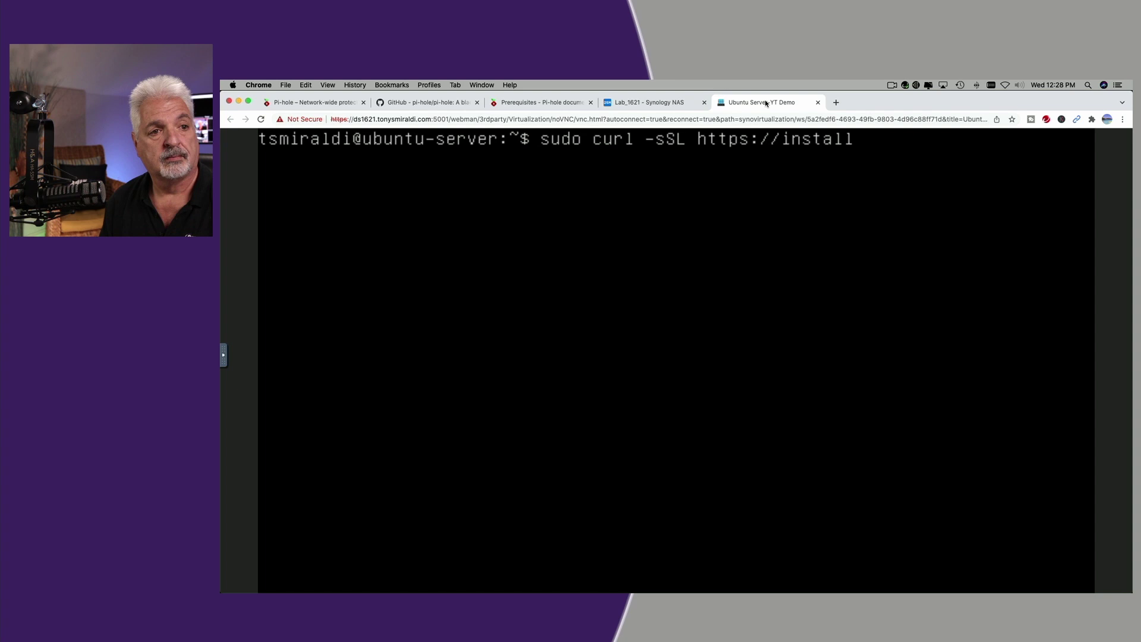
{"action": "type", "text": ".pi"}
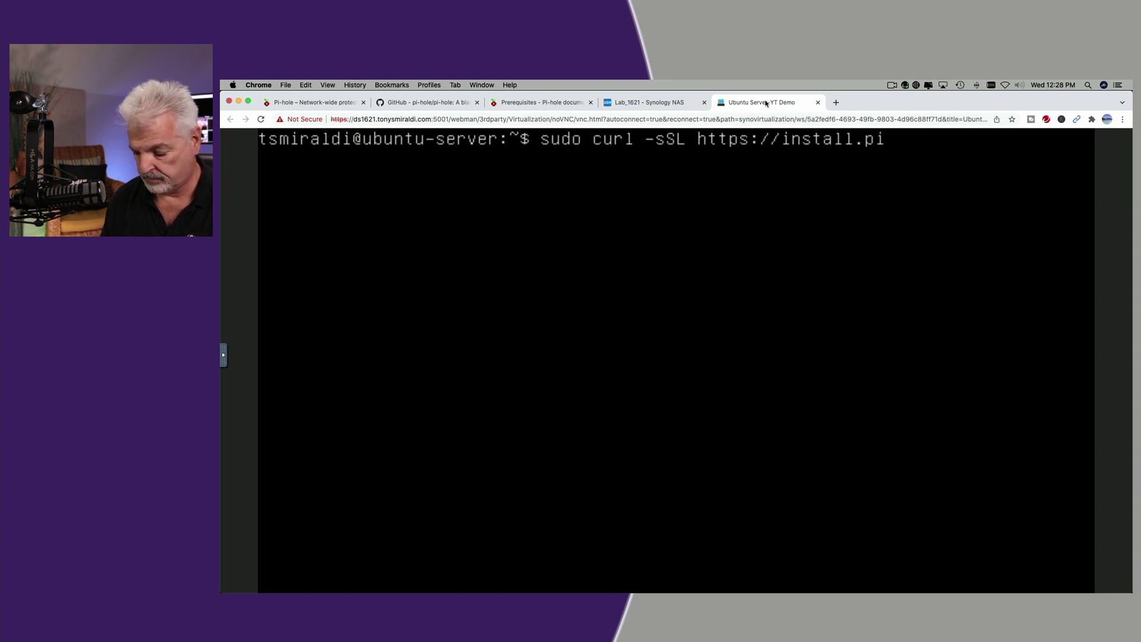
{"action": "type", "text": "-hole.ne"}
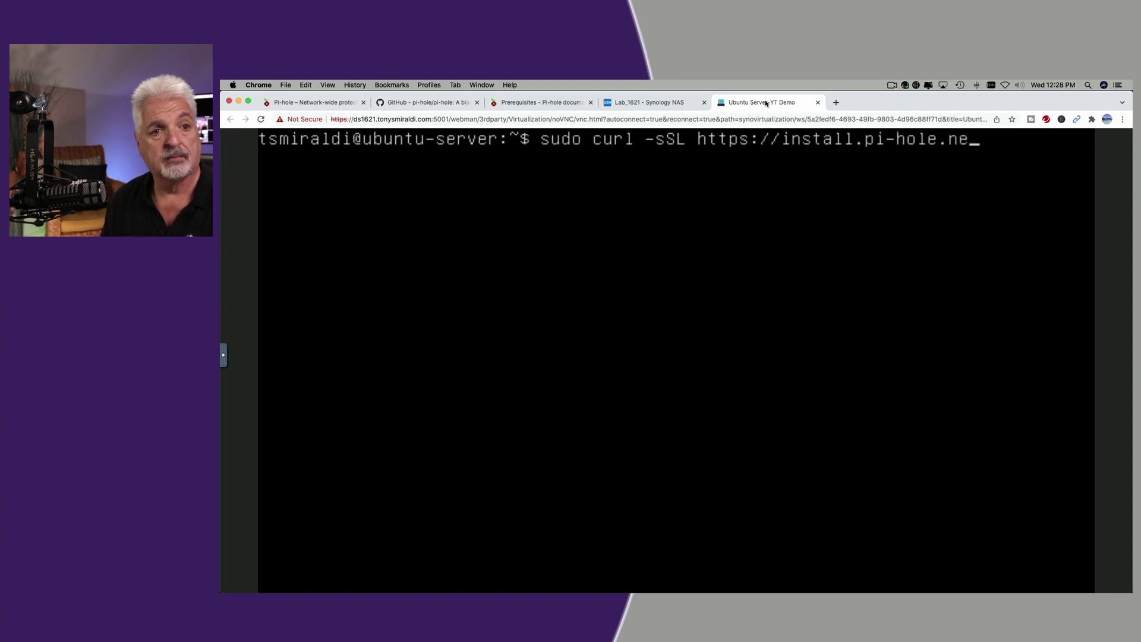
{"action": "type", "text": "t | bash"}
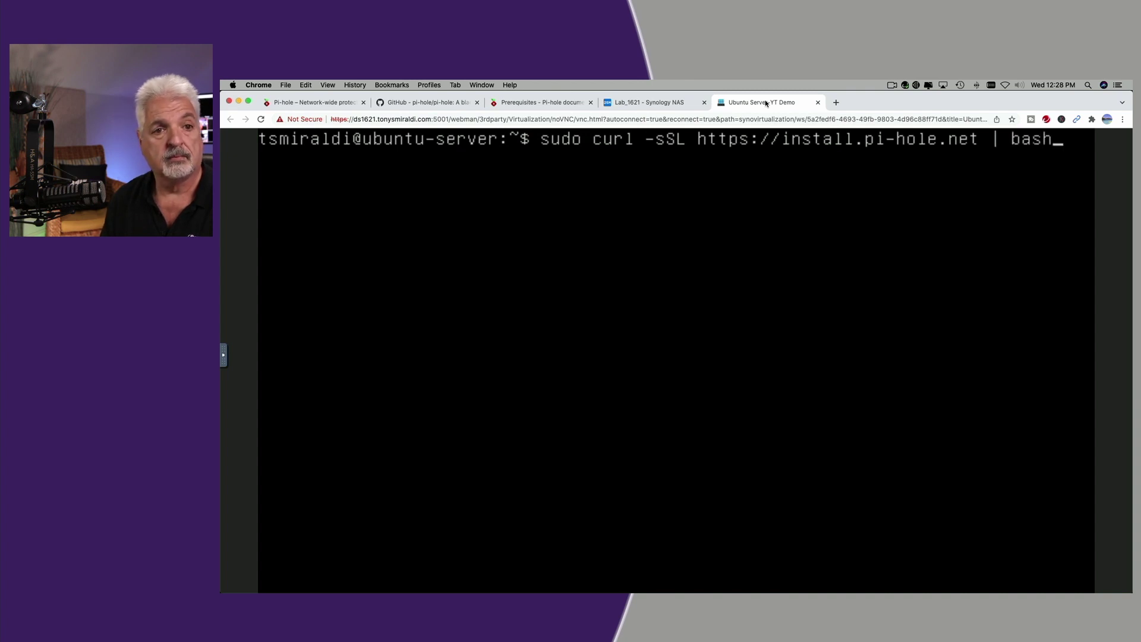
{"action": "key", "text": "Return"}
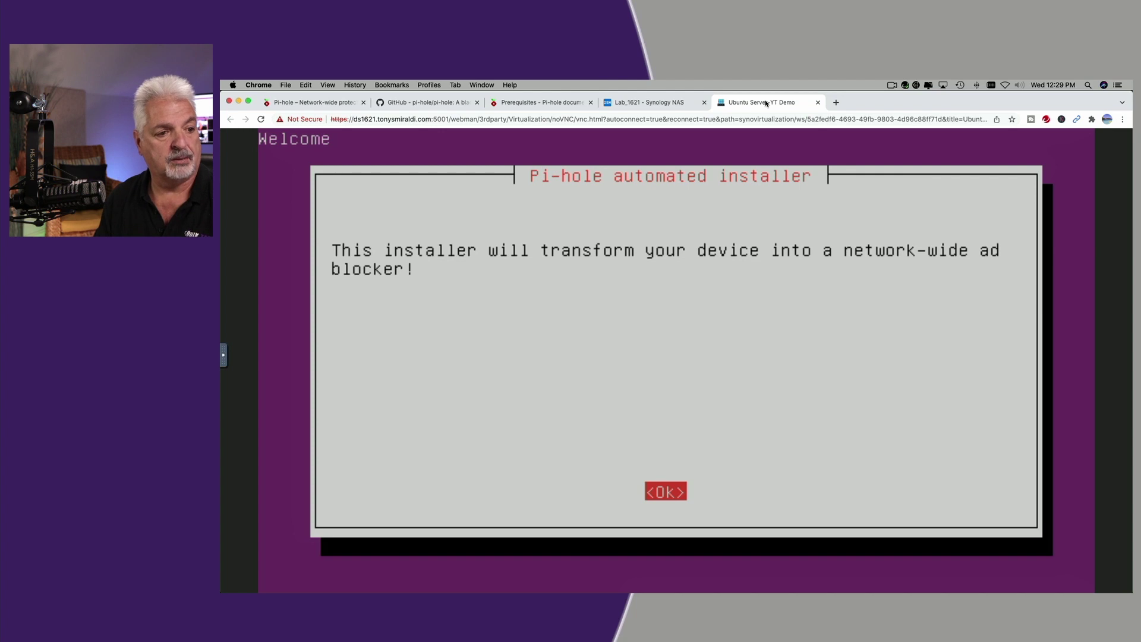
Dismiss the installer's Welcome and 'Free and open source' donation notices
{"action": "key", "text": "Return"}
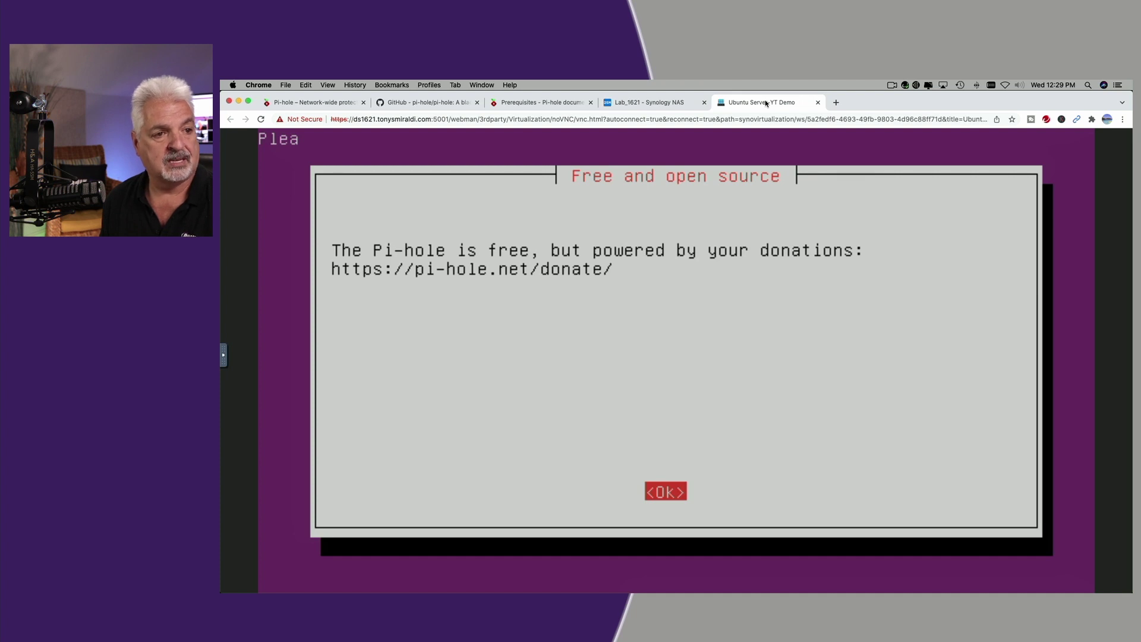
{"action": "key", "text": "Return"}
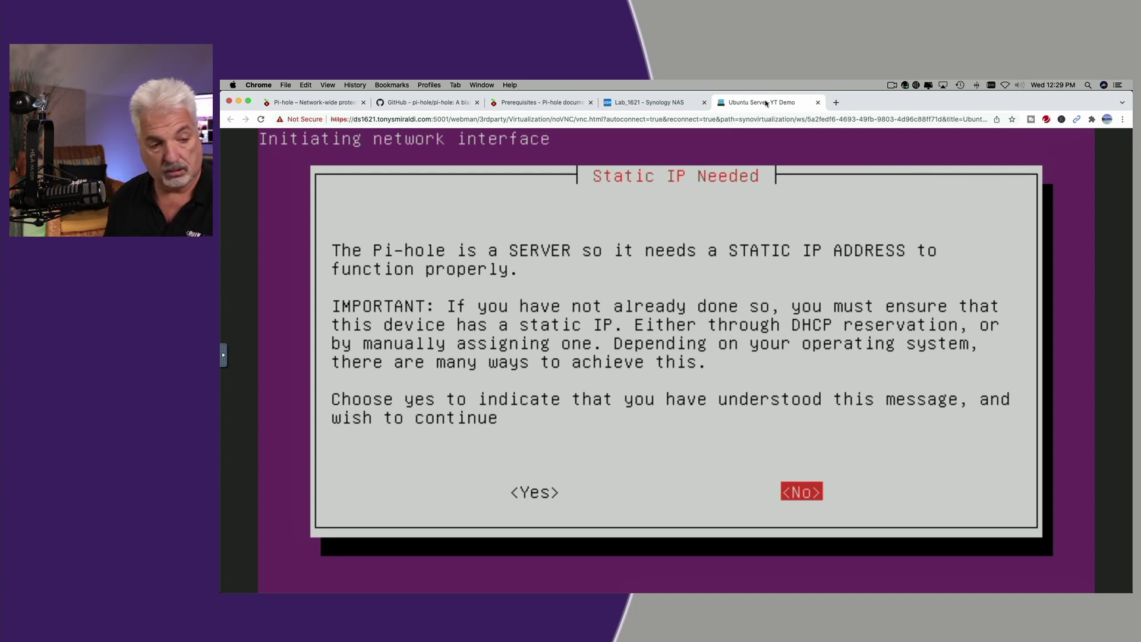
Answer Yes to Static IP Needed and choose Cloudflare (DNSSEC) as upstream DNS
{"action": "key", "text": "Left"}
{"action": "key", "text": "Return"}
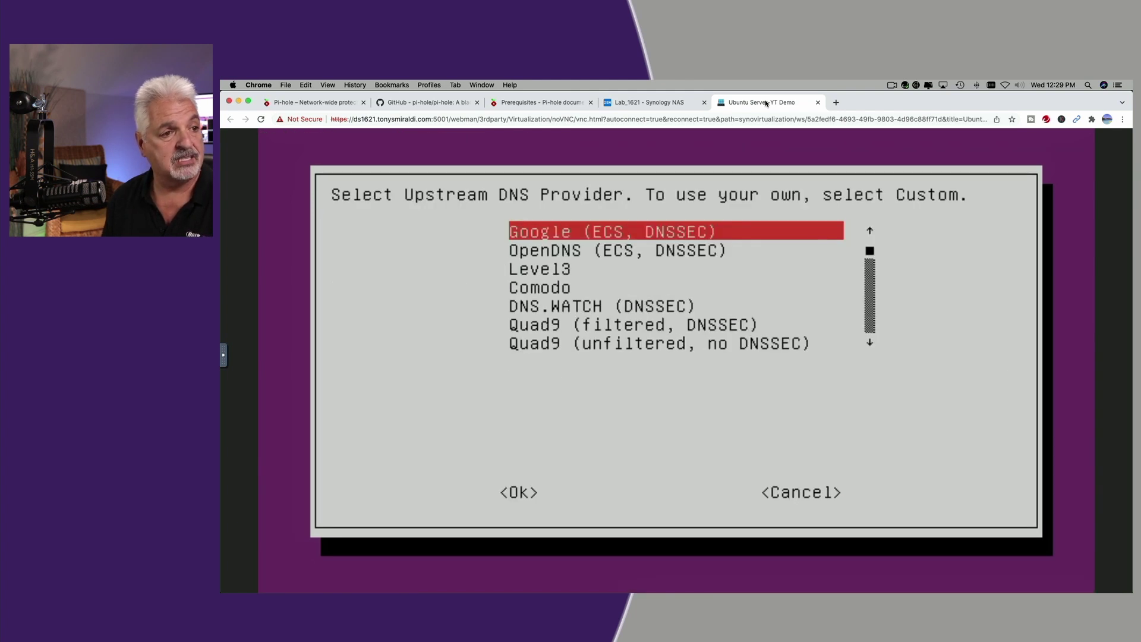
{"action": "key", "text": "Down"}
{"action": "key", "text": "Down"}
{"action": "key", "text": "Down"}
{"action": "key", "text": "Down"}
{"action": "key", "text": "Down"}
{"action": "key", "text": "Down"}
{"action": "key", "text": "Down"}
{"action": "key", "text": "Down"}
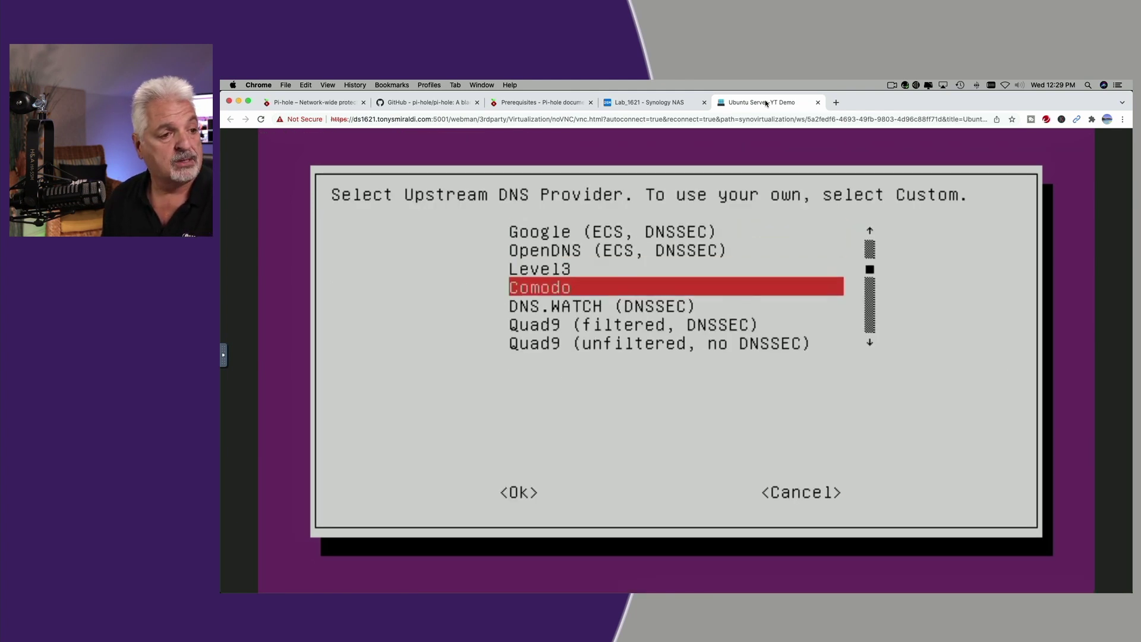
{"action": "key", "text": "Down"}
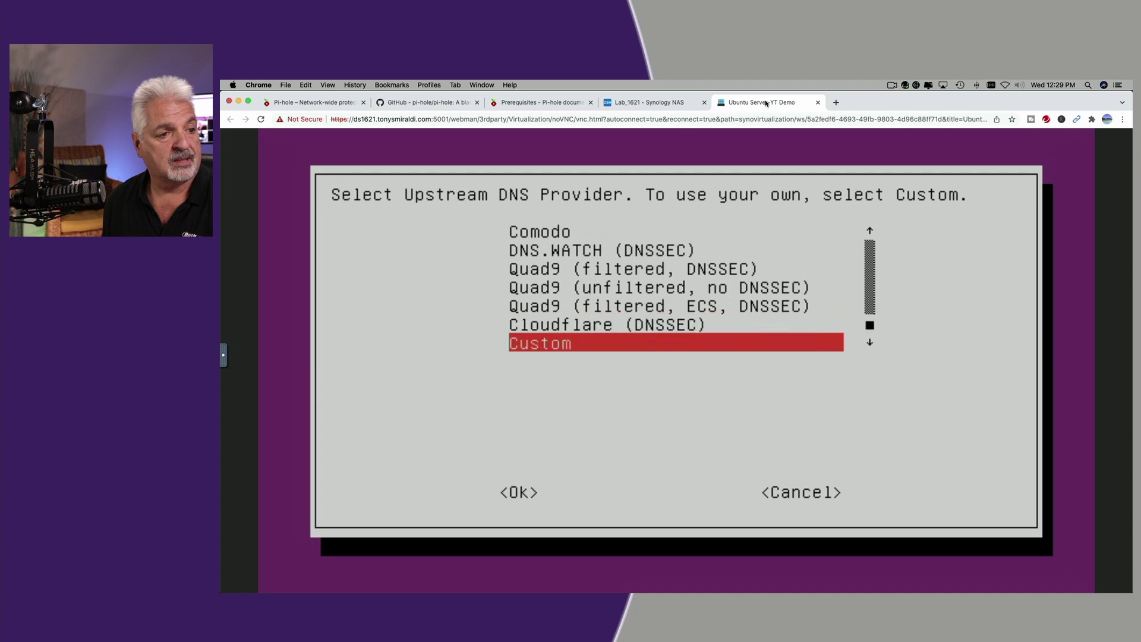
{"action": "key", "text": "Up"}
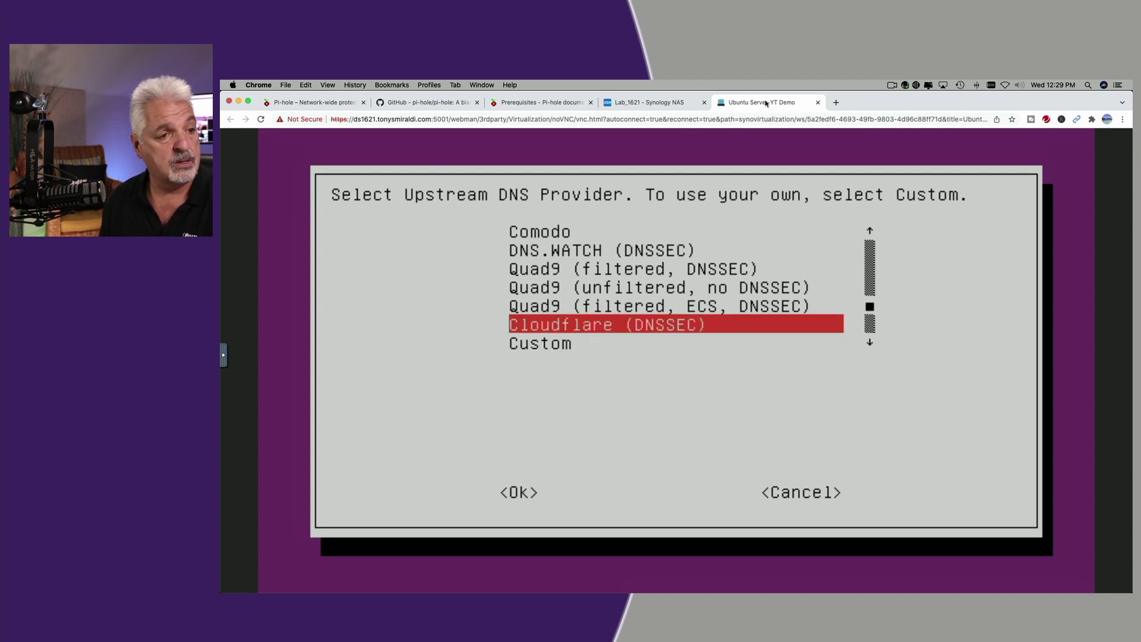
{"action": "key", "text": "Return"}
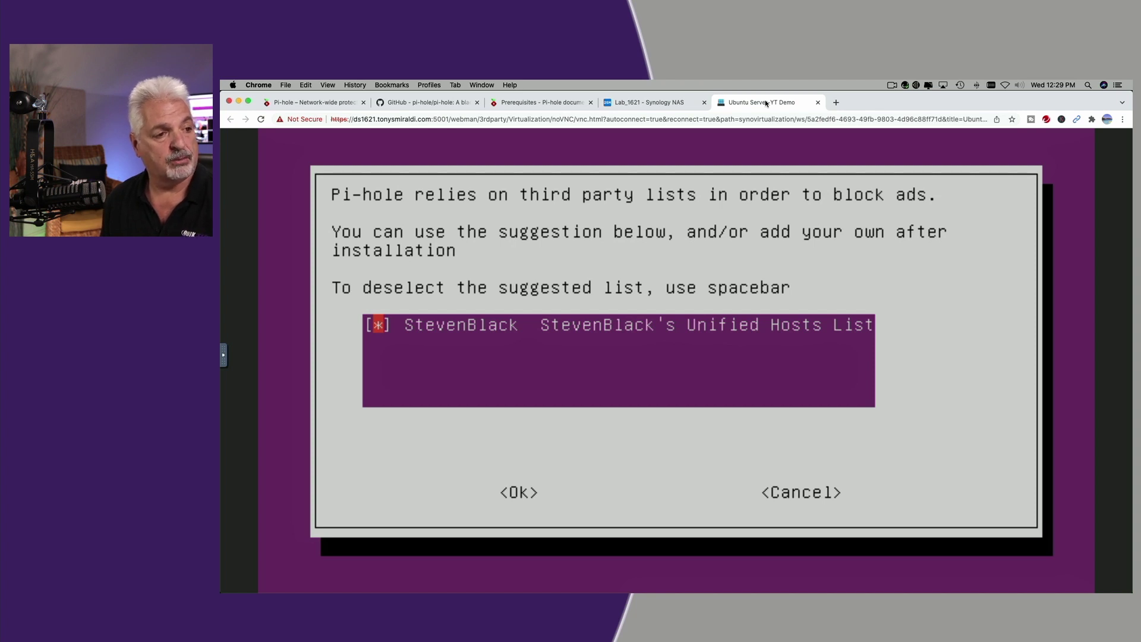
Accept defaults: StevenBlack's list, web admin, lighttpd, query logging, and Show everything privacy
{"action": "key", "text": "Return"}
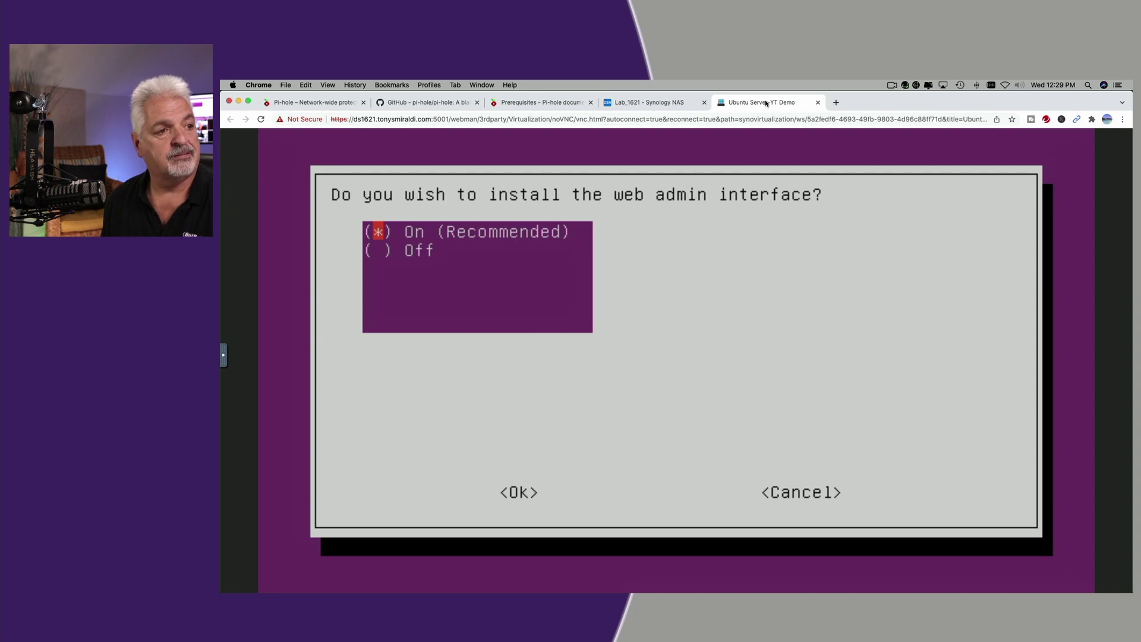
{"action": "key", "text": "Return"}
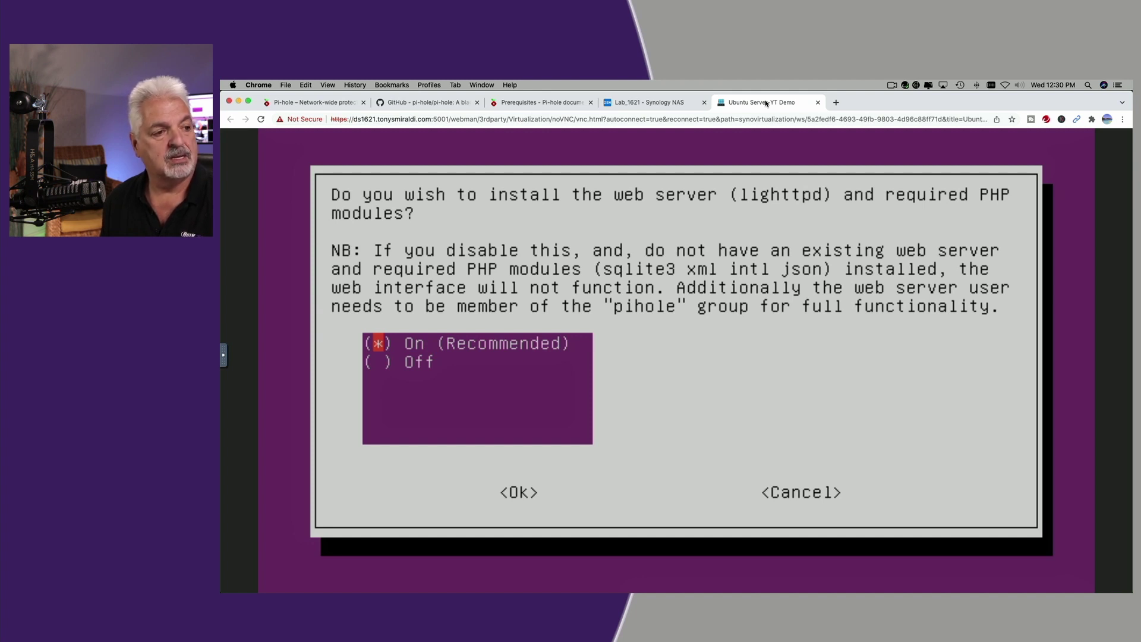
{"action": "key", "text": "Return"}
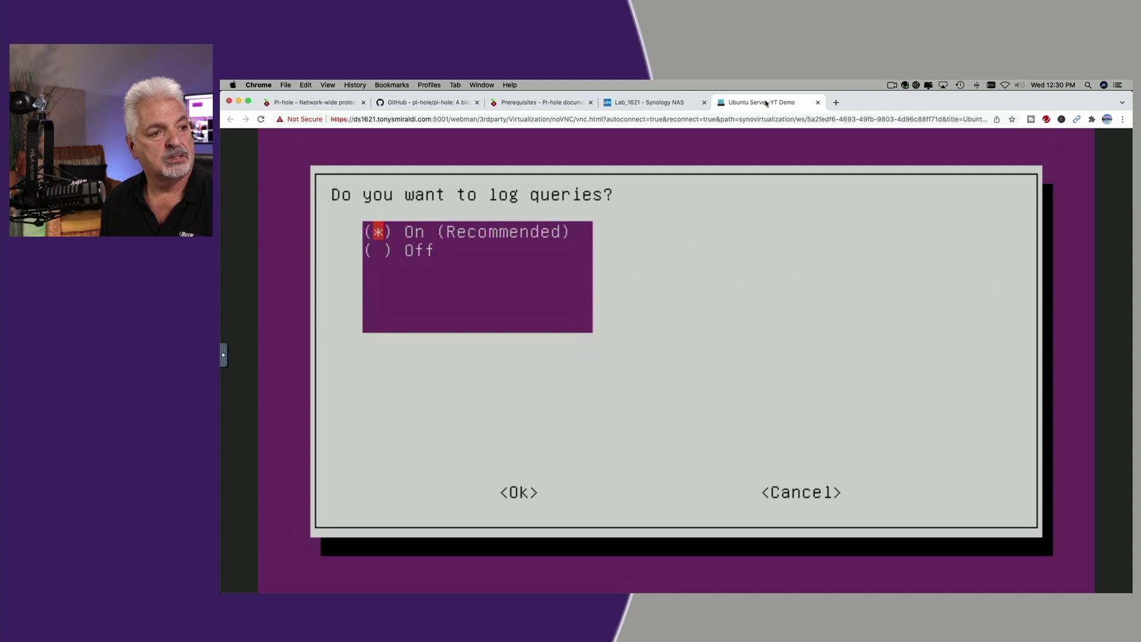
{"action": "key", "text": "Return"}
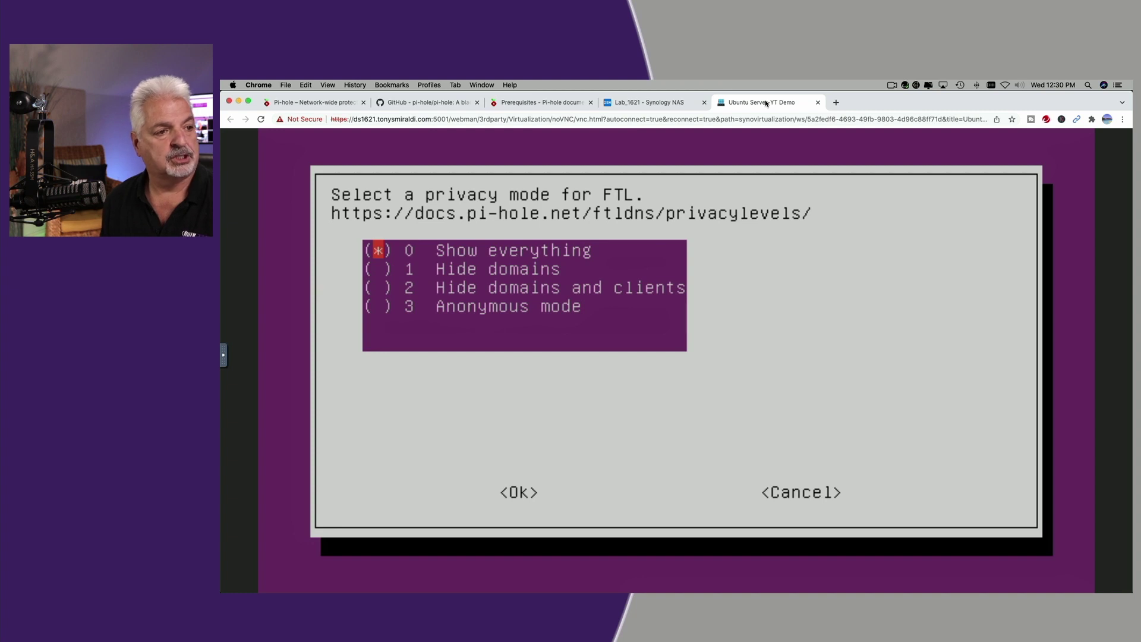
{"action": "key", "text": "Return"}
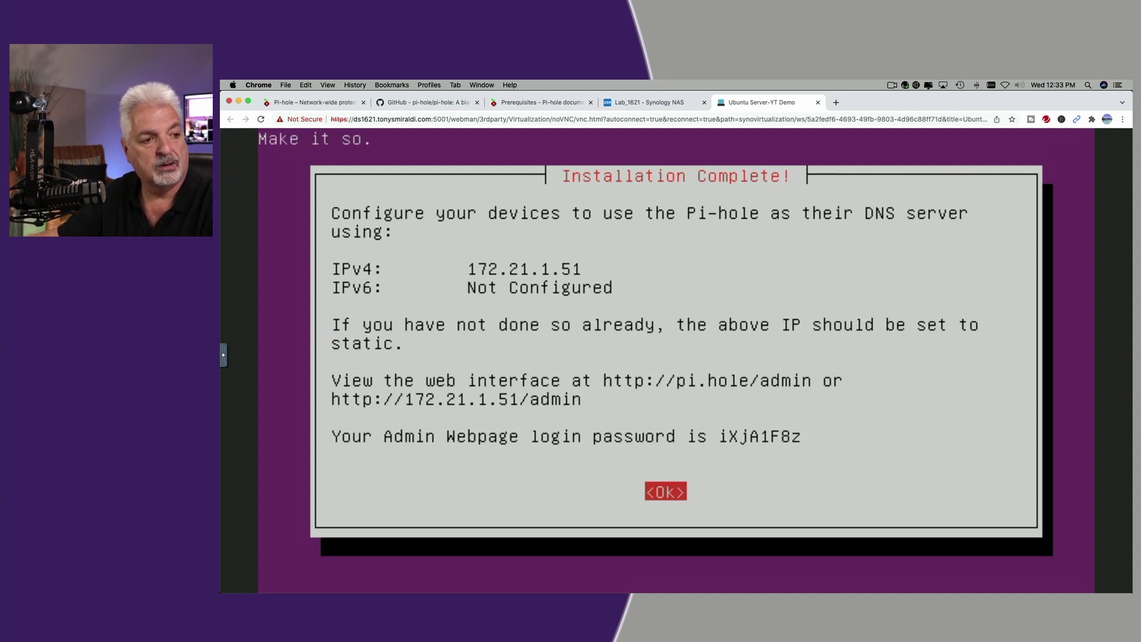
Load 172.21.1.51/admin in a new Chrome tab
{"action": "left_click", "coordinate": [836, 104]}
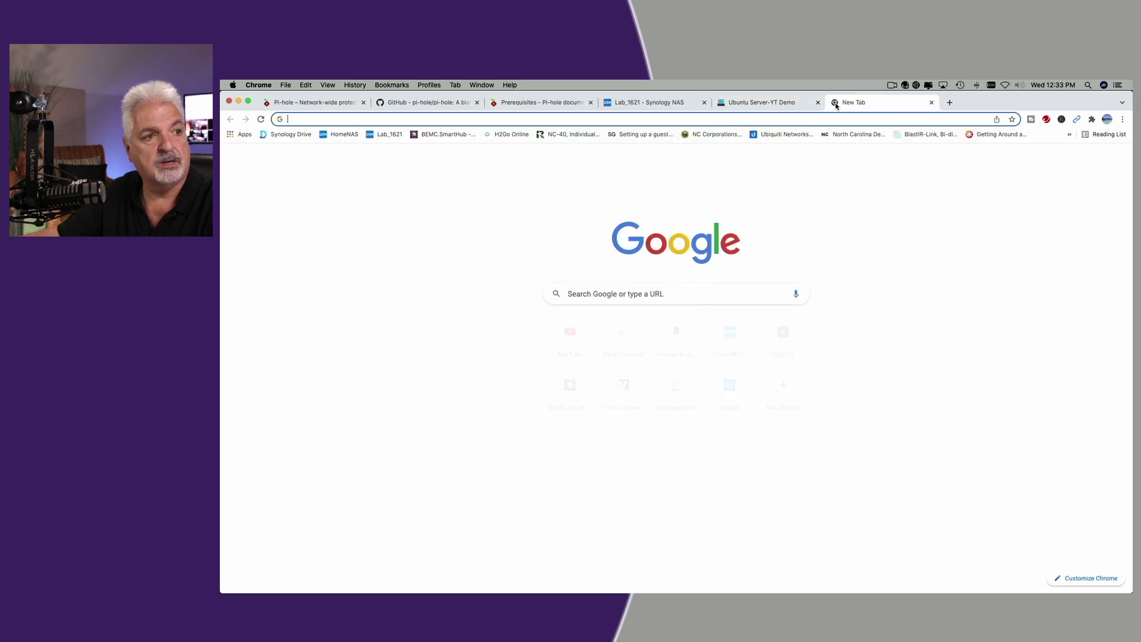
{"action": "left_click", "coordinate": [372, 119]}
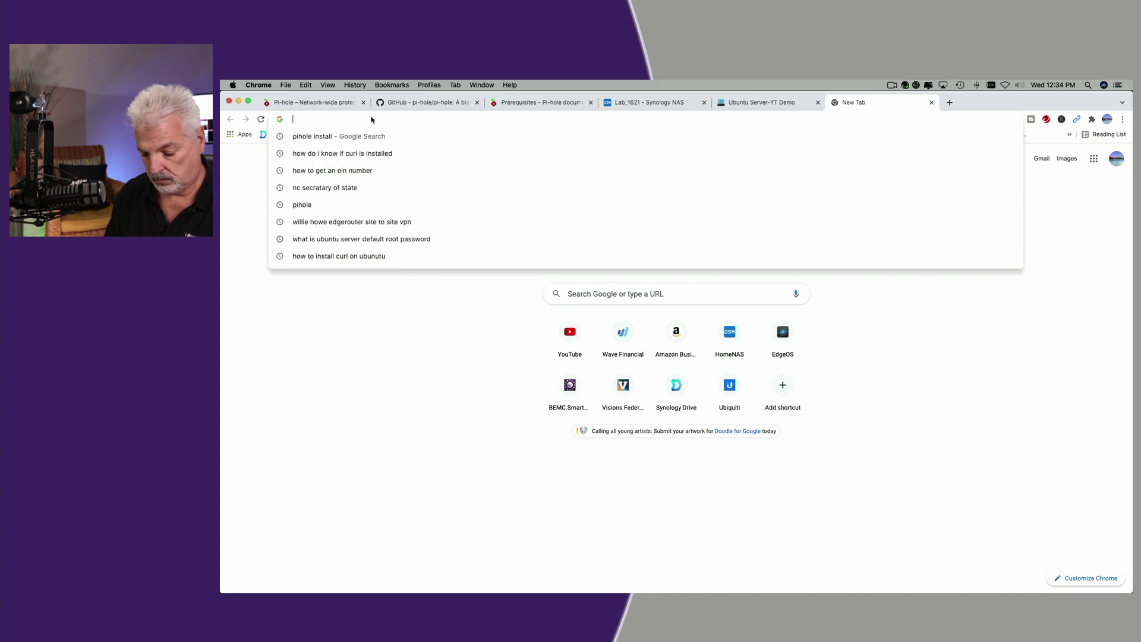
{"action": "type", "text": "172."}
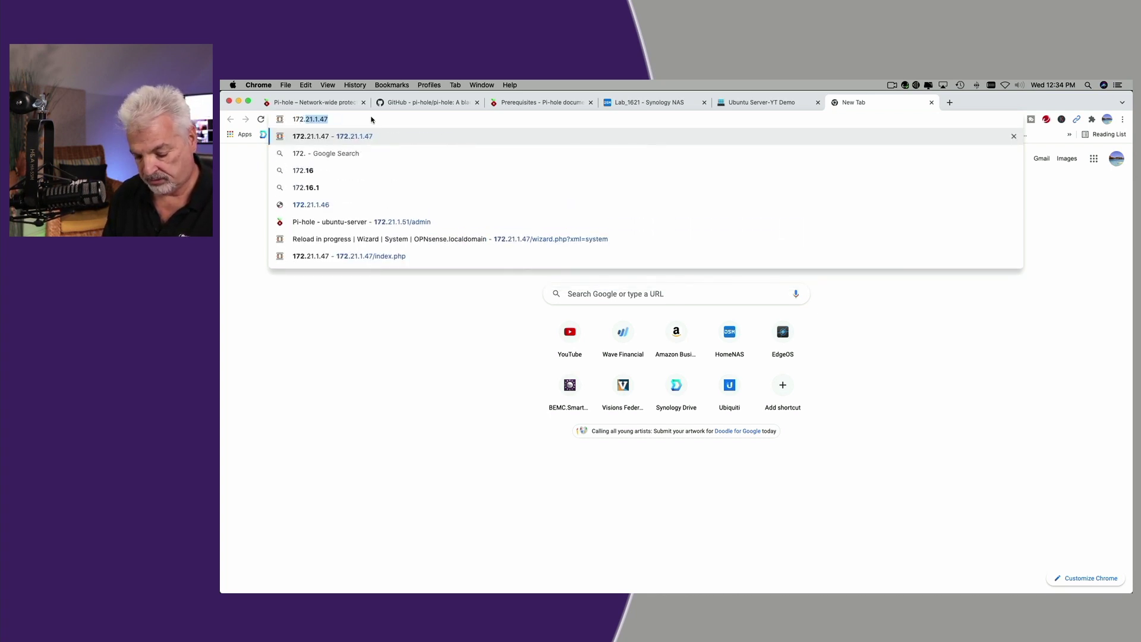
{"action": "type", "text": "21.1."}
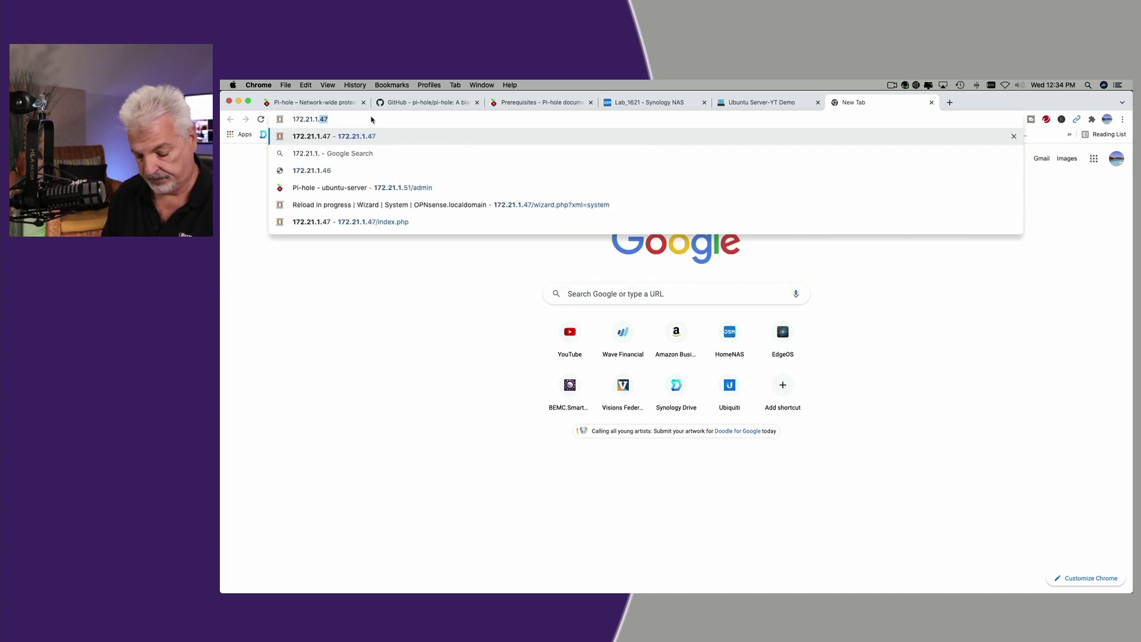
{"action": "type", "text": "51"}
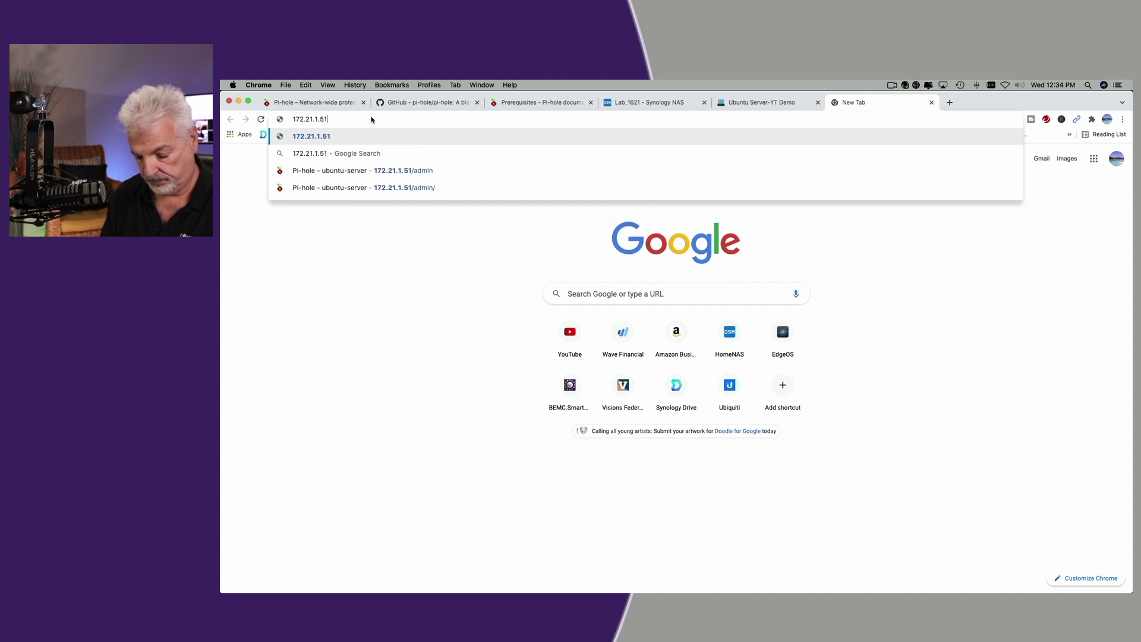
{"action": "type", "text": "/admi"}
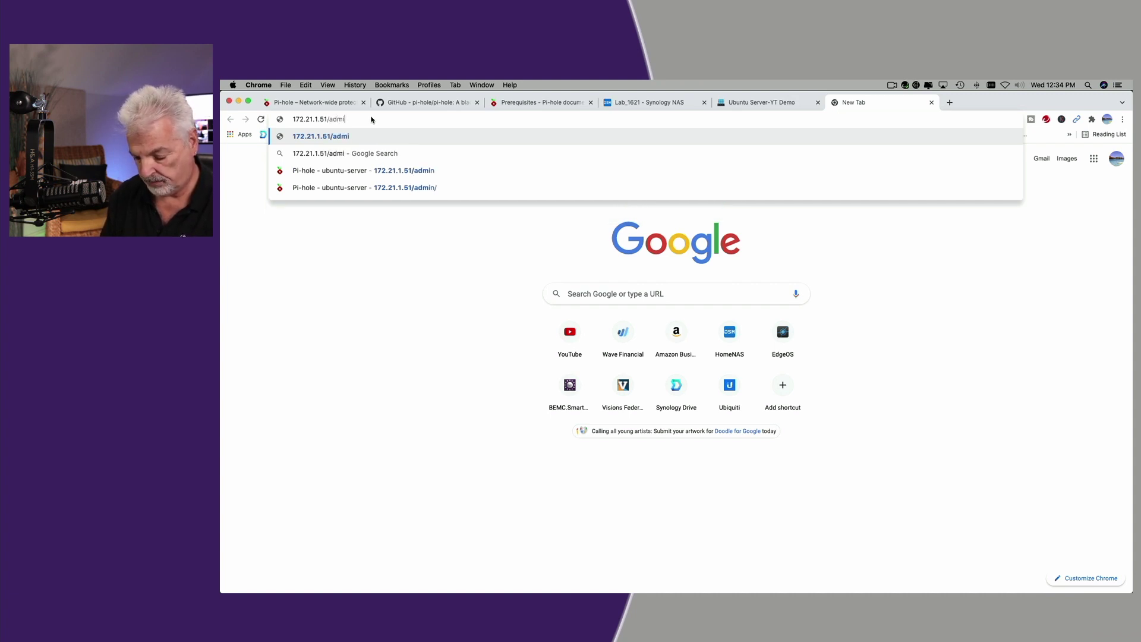
{"action": "type", "text": "n"}
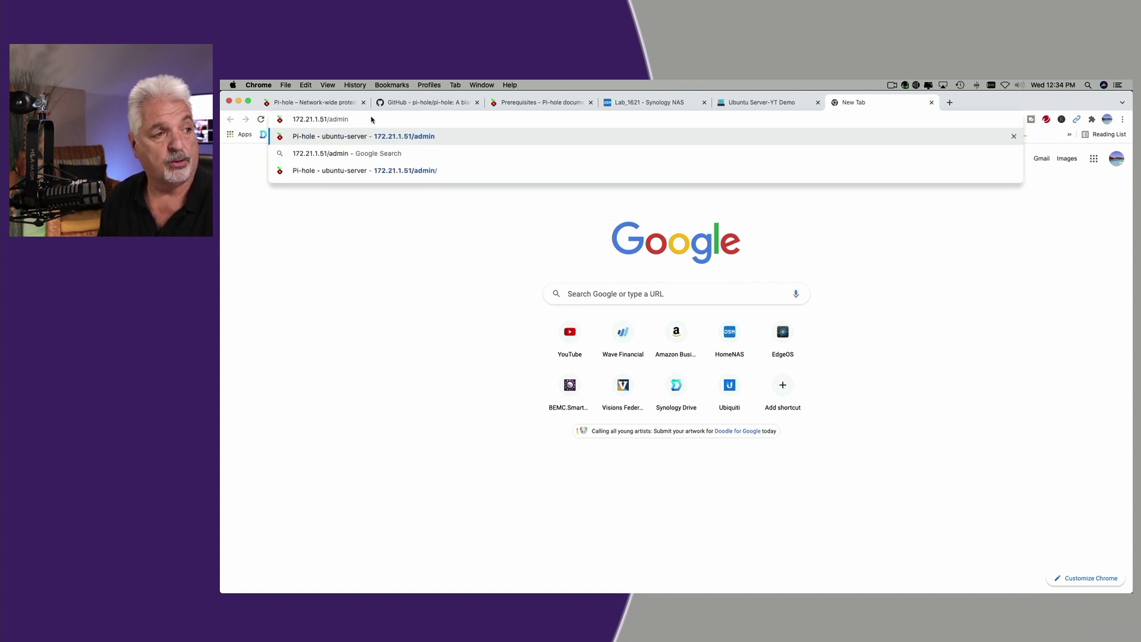
{"action": "key", "text": "Return"}
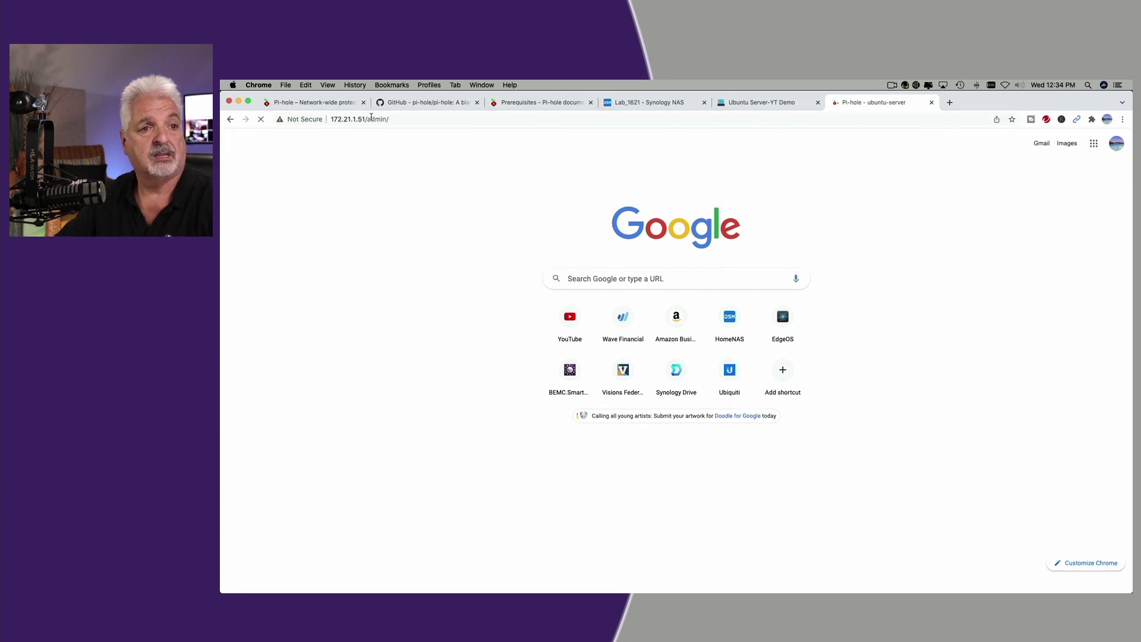